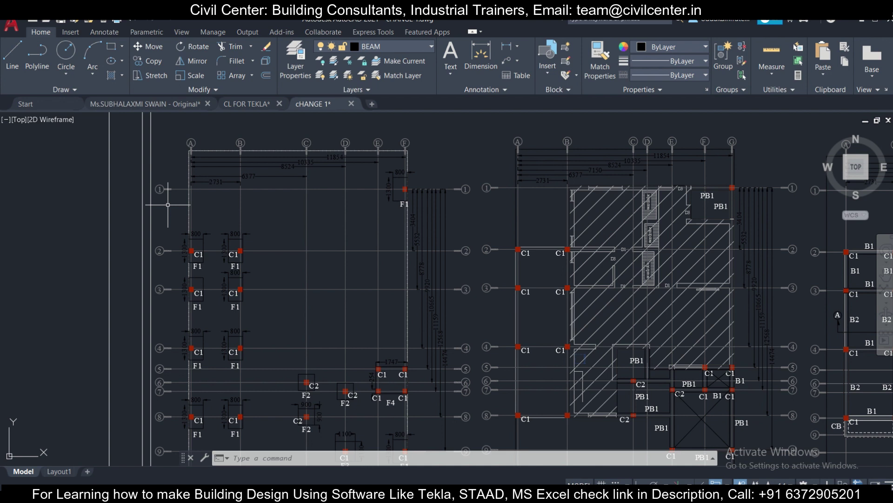
Step: View the structural layouts, switch to Excel and look through the footing and sand filling items of the Sub Structure estimate
{"action": "scroll", "coordinate": [168, 205], "scroll_direction": "down", "scroll_amount": 2}
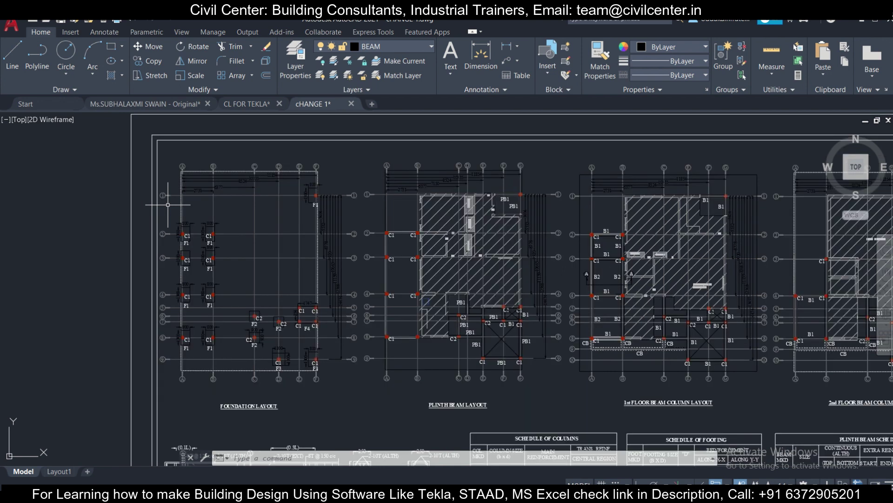
{"action": "key", "text": "alt+Tab"}
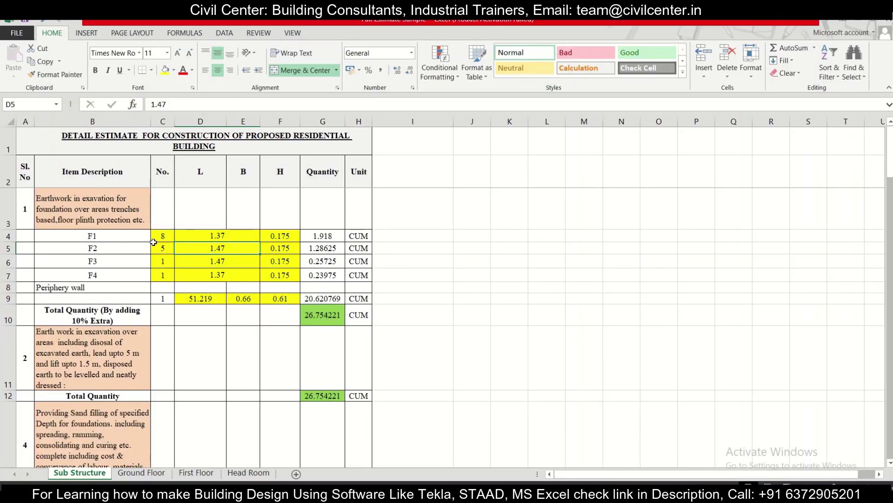
{"action": "scroll", "coordinate": [153, 240], "scroll_direction": "down", "scroll_amount": 4}
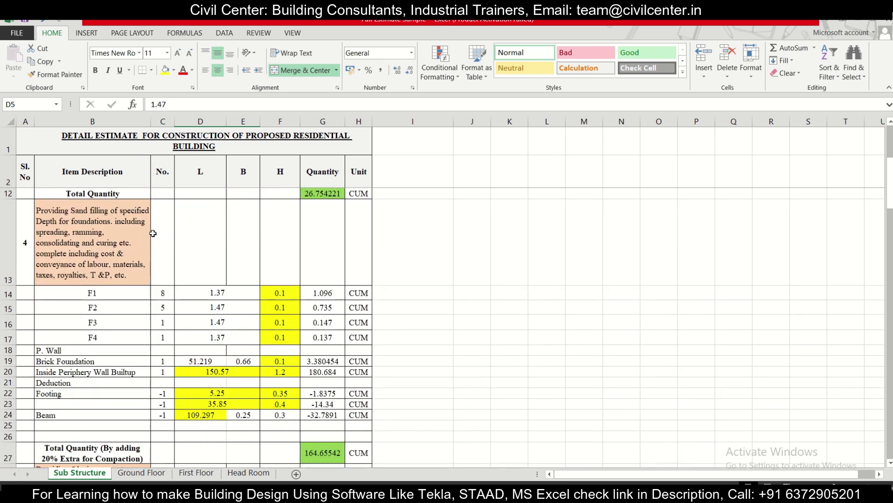
{"action": "scroll", "coordinate": [153, 235], "scroll_direction": "up", "scroll_amount": 4}
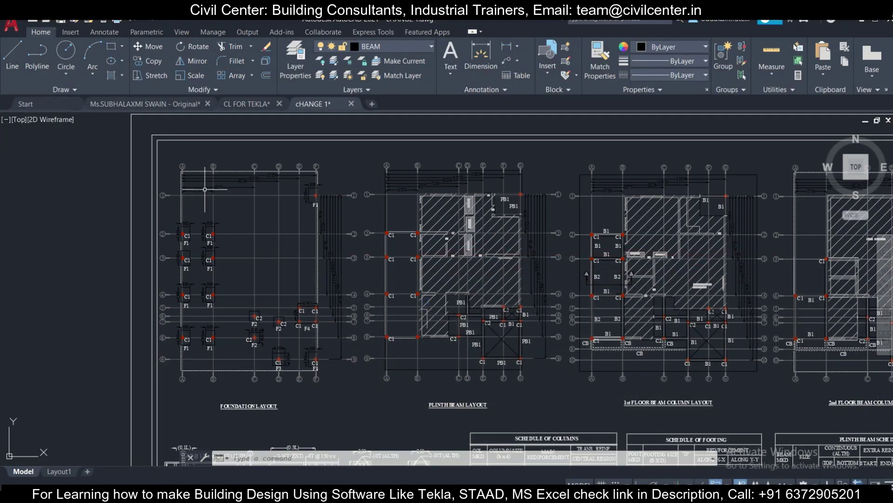
Step: Switch to AutoCAD and examine the foundation layout to count the F1 footings and check their dimensions
{"action": "scroll", "coordinate": [215, 194], "scroll_direction": "up", "scroll_amount": 3}
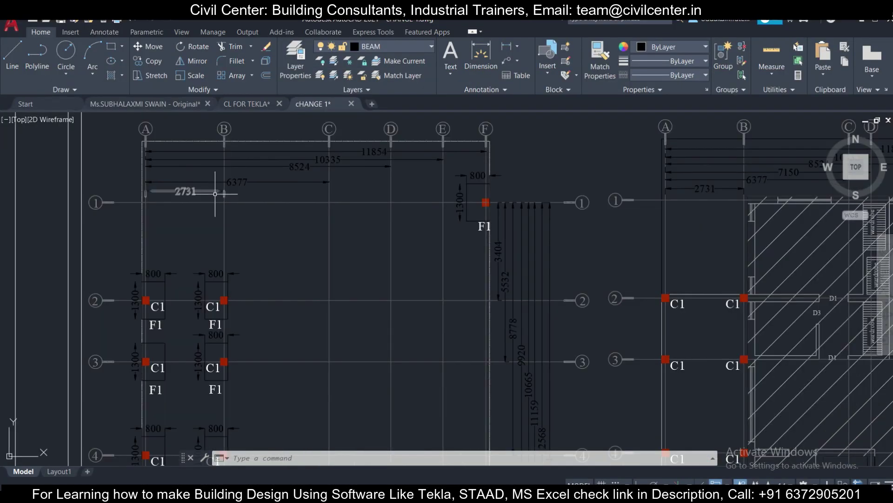
{"action": "scroll", "coordinate": [215, 193], "scroll_direction": "down", "scroll_amount": 5}
{"action": "scroll", "coordinate": [353, 219], "scroll_direction": "up", "scroll_amount": 3}
{"action": "scroll", "coordinate": [368, 184], "scroll_direction": "up", "scroll_amount": 2}
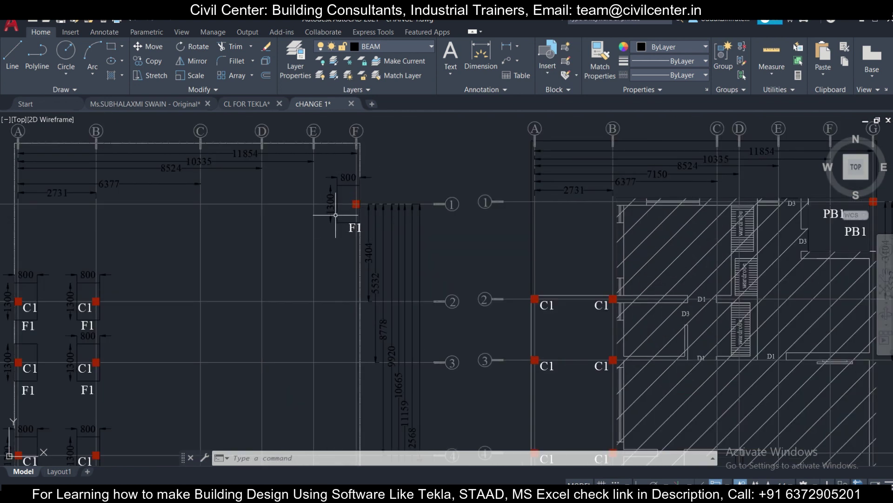
{"action": "scroll", "coordinate": [88, 289], "scroll_direction": "down", "scroll_amount": 2}
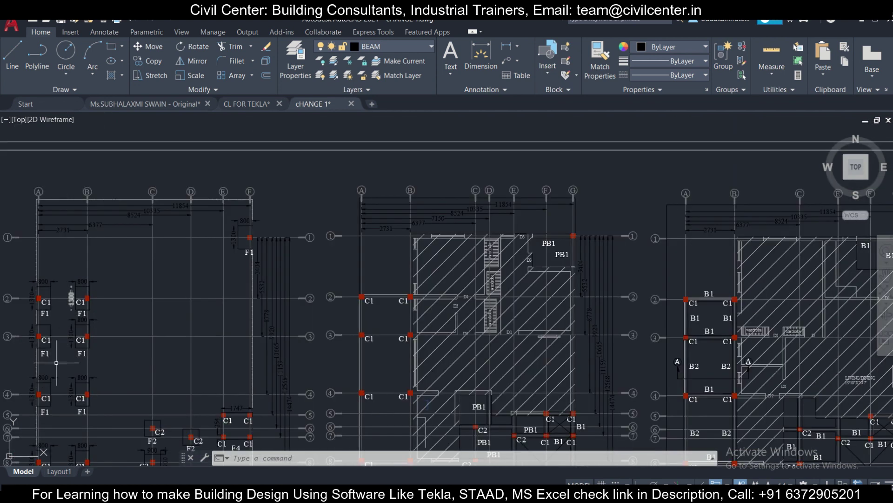
{"action": "left_click_drag", "start_coordinate": [56, 363], "coordinate": [92, 279]}
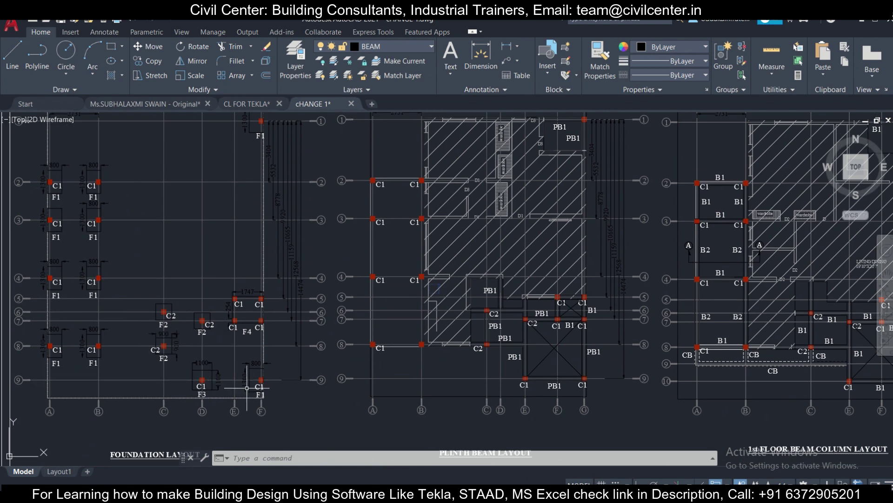
{"action": "scroll", "coordinate": [249, 334], "scroll_direction": "up", "scroll_amount": 2}
{"action": "scroll", "coordinate": [240, 305], "scroll_direction": "down", "scroll_amount": 2}
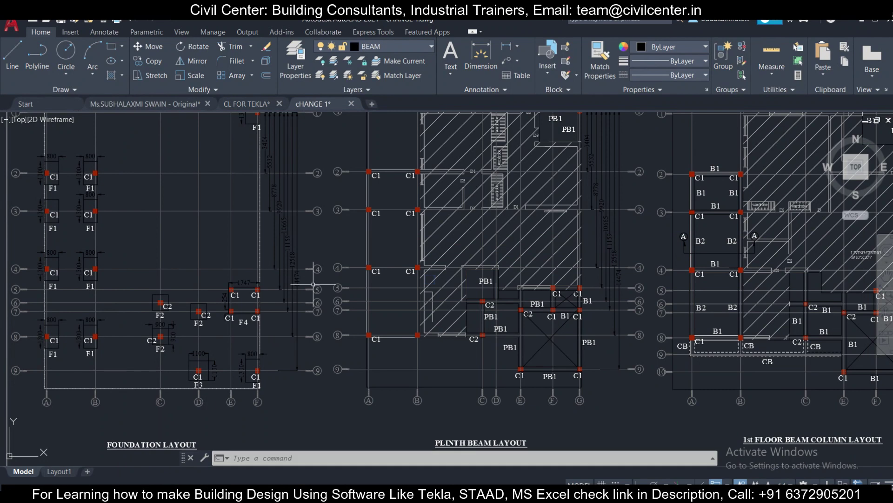
{"action": "scroll", "coordinate": [240, 172], "scroll_direction": "up", "scroll_amount": 3}
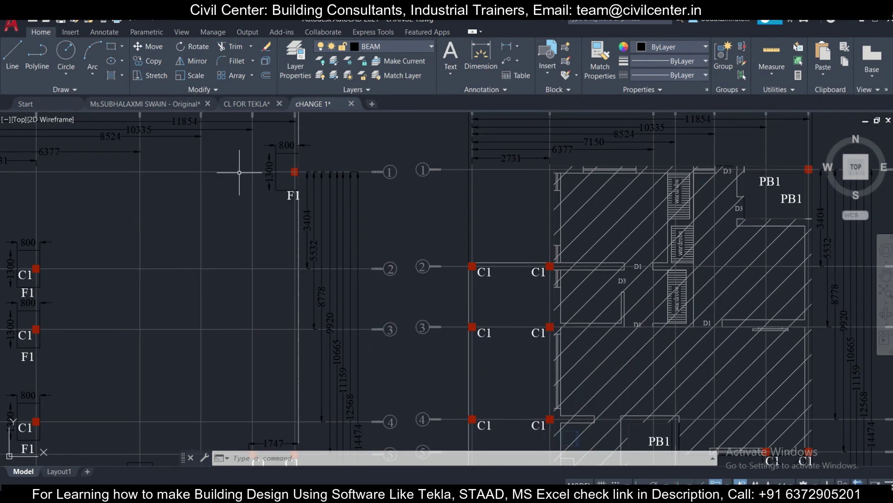
{"action": "scroll", "coordinate": [274, 186], "scroll_direction": "down", "scroll_amount": 3}
{"action": "scroll", "coordinate": [137, 253], "scroll_direction": "up", "scroll_amount": 3}
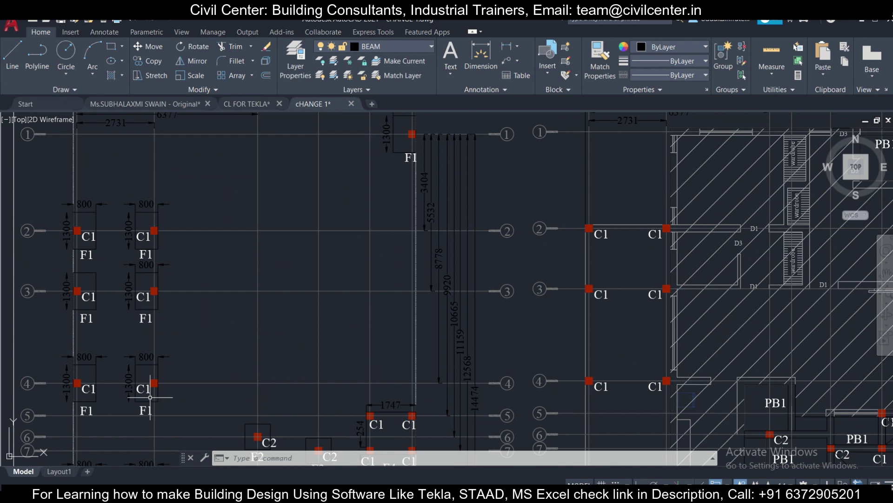
{"action": "left_click_drag", "start_coordinate": [150, 397], "coordinate": [145, 225]}
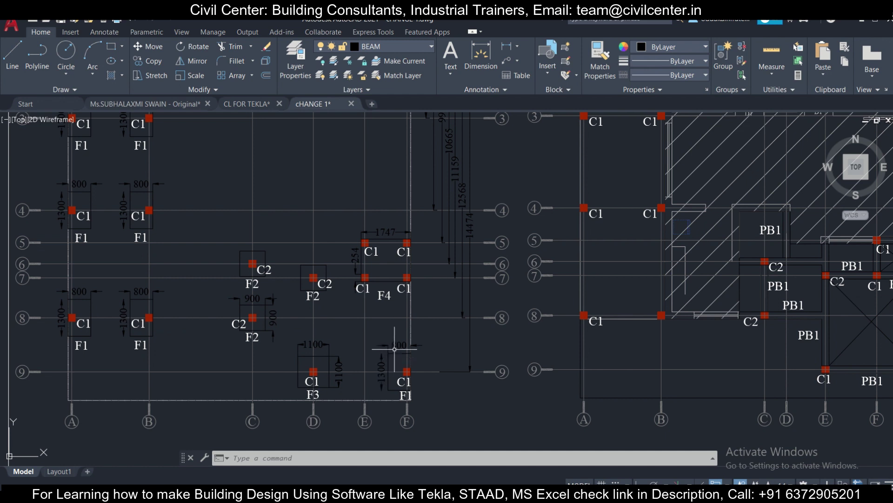
Step: Switch to Excel and set the number of F1 footings in the earthwork excavation item to 10
{"action": "key", "text": "alt+Tab"}
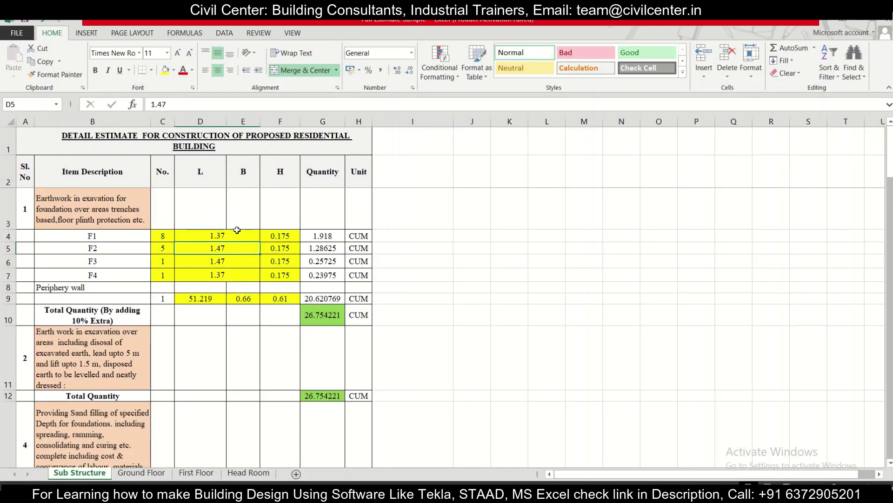
{"action": "left_click", "coordinate": [164, 235]}
{"action": "type", "text": "10"}
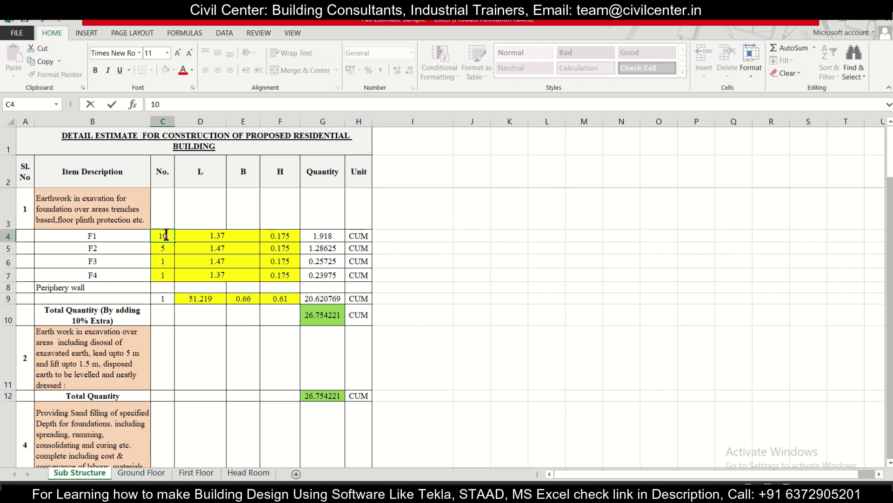
{"action": "left_click", "coordinate": [230, 237]}
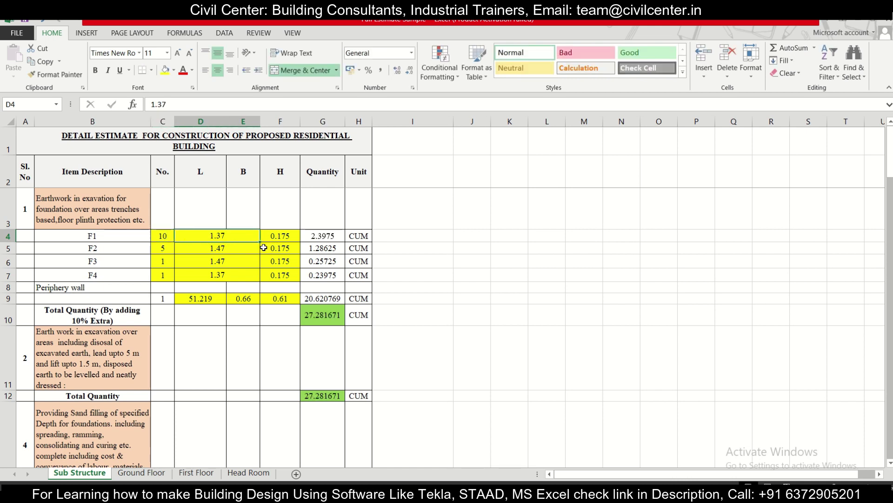
Step: Switch to AutoCAD and copy footing F3's outline with its horizontal 1100 dimension to the empty area left of the sheet border
{"action": "key", "text": "alt+Tab"}
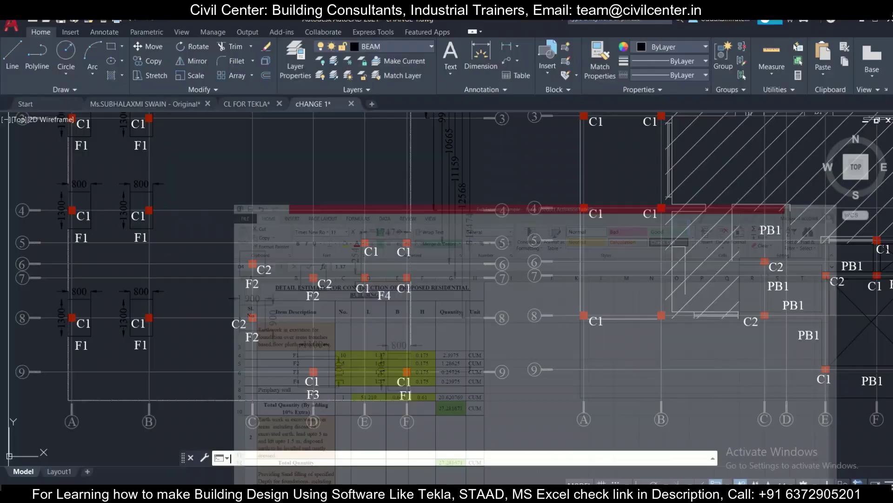
{"action": "scroll", "coordinate": [298, 338], "scroll_direction": "down", "scroll_amount": 3}
{"action": "scroll", "coordinate": [298, 337], "scroll_direction": "up", "scroll_amount": 8}
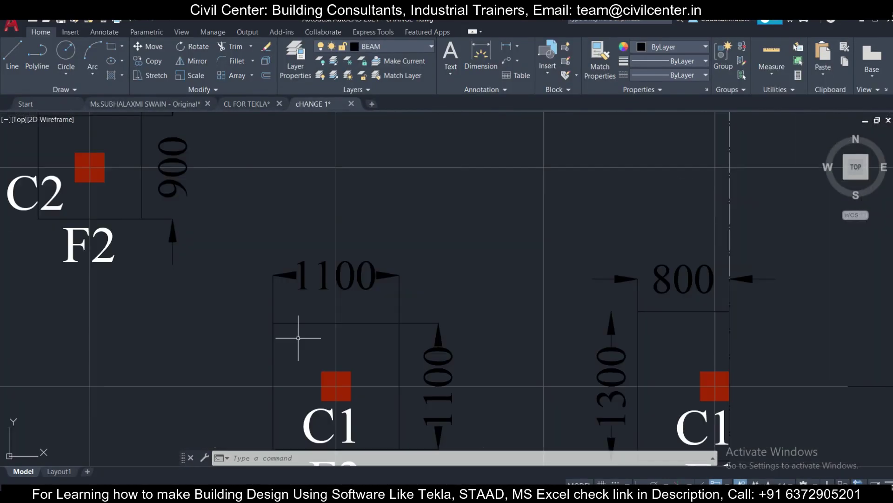
{"action": "left_click", "coordinate": [298, 337]}
{"action": "left_click", "coordinate": [288, 308]}
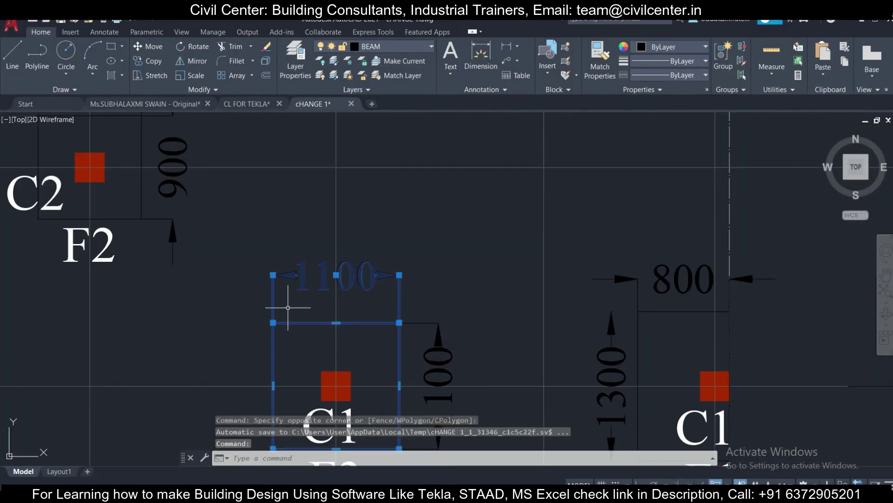
{"action": "scroll", "coordinate": [288, 307], "scroll_direction": "down", "scroll_amount": 6}
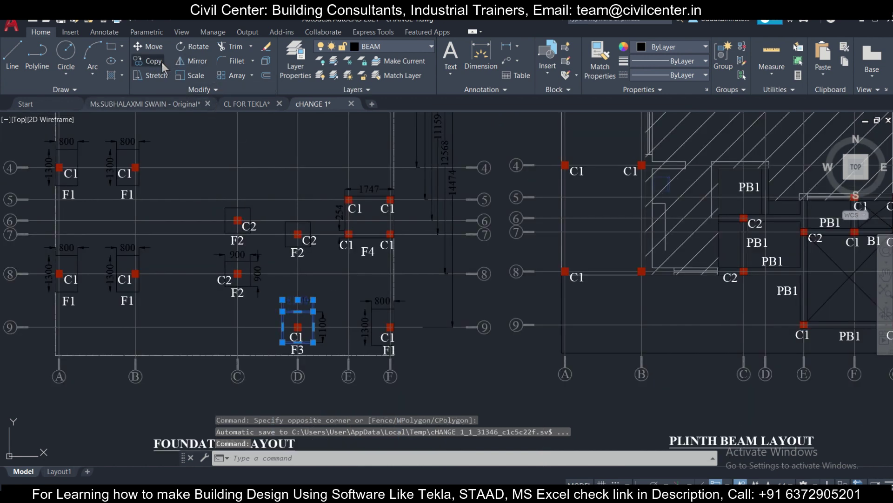
{"action": "left_click", "coordinate": [163, 66]}
{"action": "left_click", "coordinate": [298, 327]}
{"action": "scroll", "coordinate": [312, 307], "scroll_direction": "down", "scroll_amount": 2}
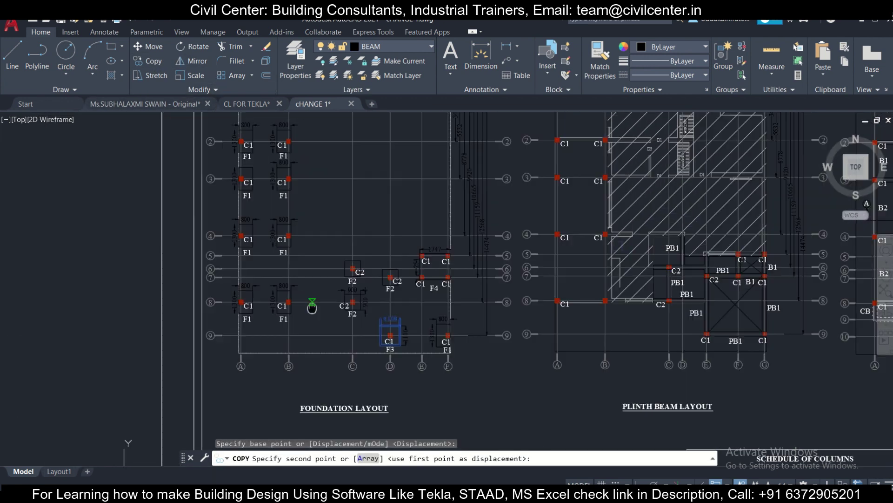
{"action": "scroll", "coordinate": [321, 326], "scroll_direction": "up", "scroll_amount": 2}
{"action": "left_click", "coordinate": [325, 338]}
{"action": "key", "text": "Escape"}
Step: Erase the 1100 dimension from the copied footing outline
{"action": "scroll", "coordinate": [321, 326], "scroll_direction": "up", "scroll_amount": 5}
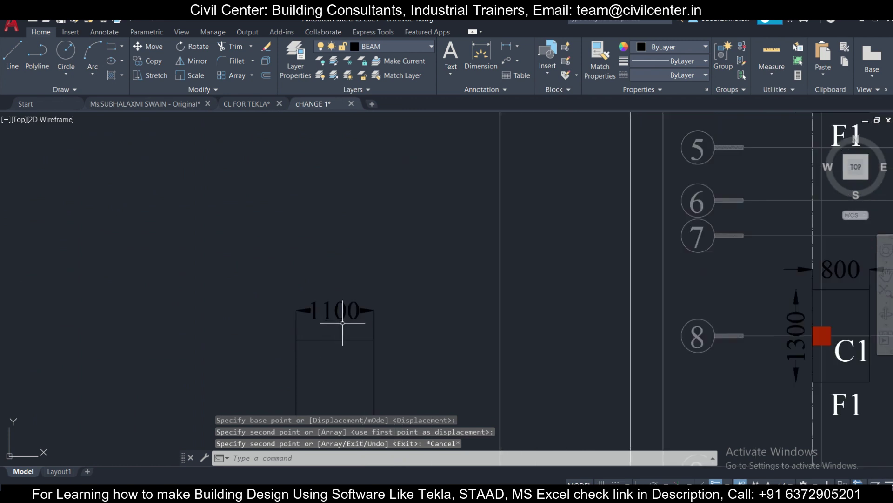
{"action": "left_click", "coordinate": [343, 322]}
{"action": "left_click", "coordinate": [307, 250]}
{"action": "key", "text": "Delete"}
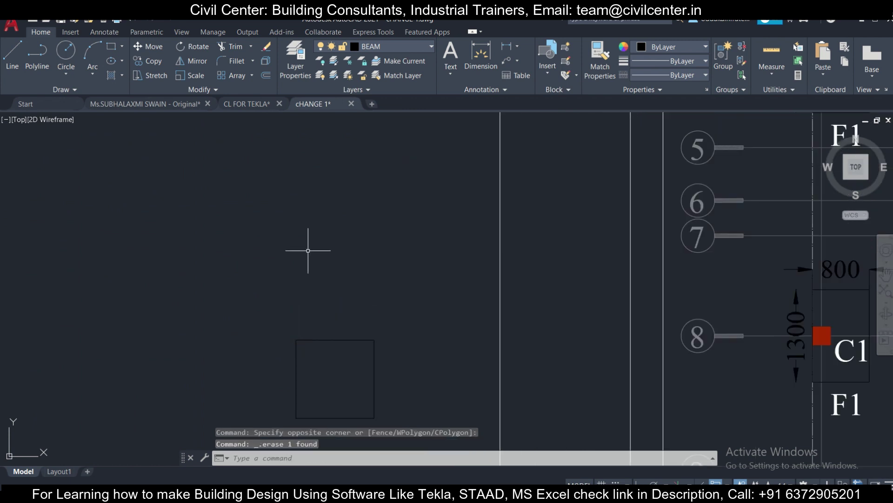
Step: Offset the copied footing square outward by 75 mm
{"action": "scroll", "coordinate": [309, 249], "scroll_direction": "down", "scroll_amount": 5}
{"action": "scroll", "coordinate": [322, 284], "scroll_direction": "up", "scroll_amount": 5}
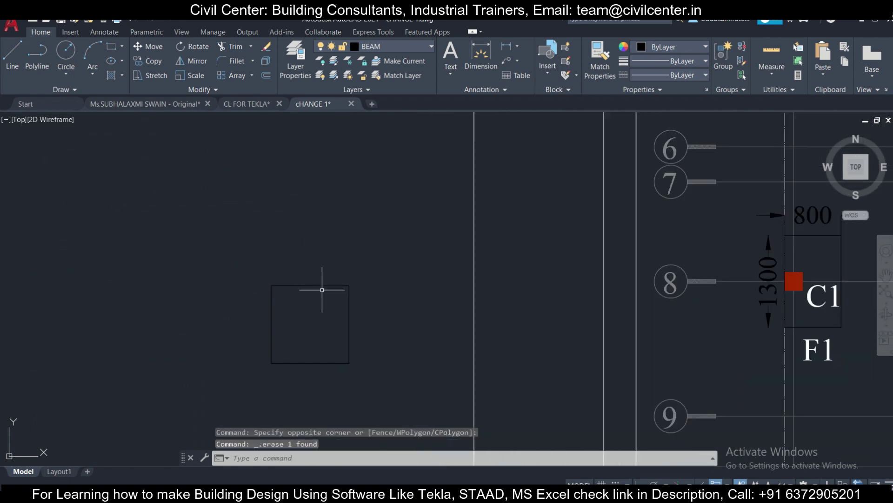
{"action": "type", "text": "o"}
{"action": "key", "text": "Return"}
{"action": "key", "text": "Return"}
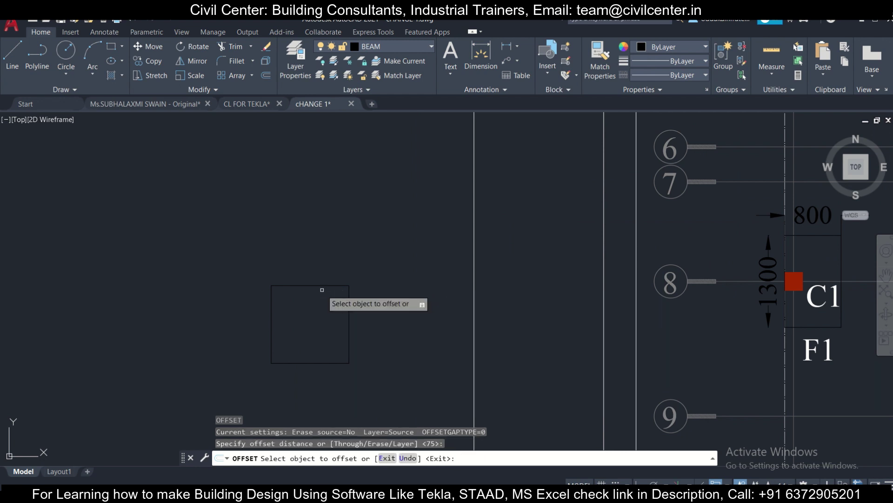
{"action": "left_click", "coordinate": [325, 285]}
{"action": "left_click", "coordinate": [321, 237]}
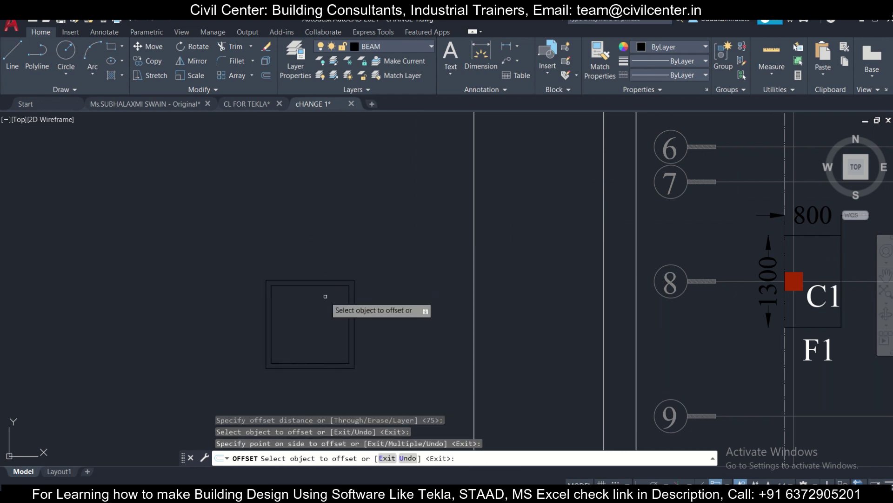
{"action": "key", "text": "Escape"}
Step: List the outer offset square's properties to check its area and perimeter
{"action": "left_click", "coordinate": [349, 279]}
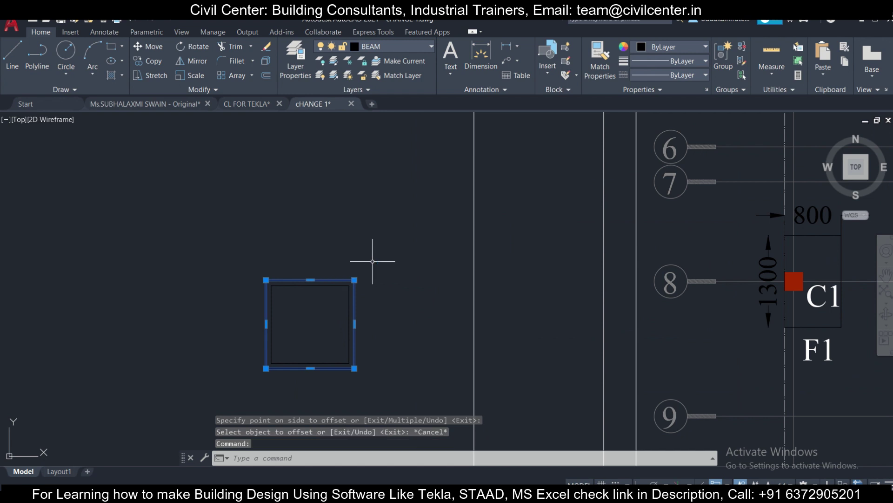
{"action": "type", "text": "li"}
{"action": "key", "text": "Return"}
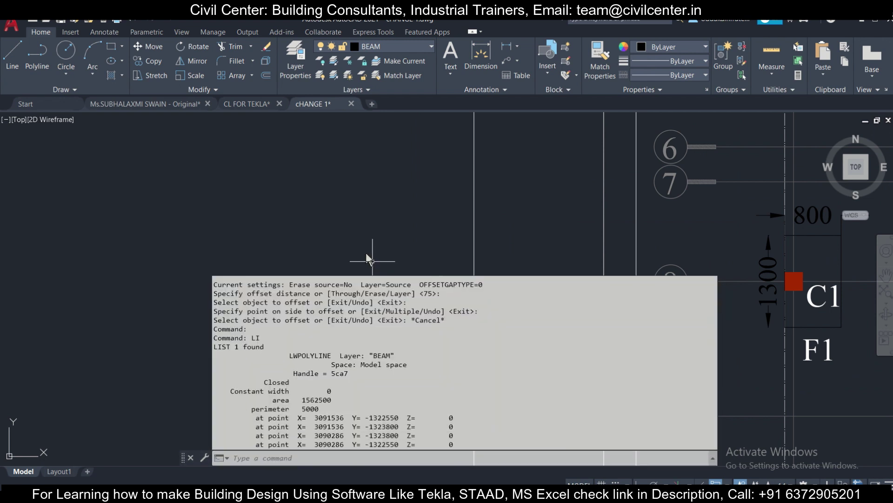
{"action": "left_click_drag", "start_coordinate": [331, 399], "coordinate": [314, 399]}
{"action": "left_click_drag", "start_coordinate": [332, 404], "coordinate": [306, 403]}
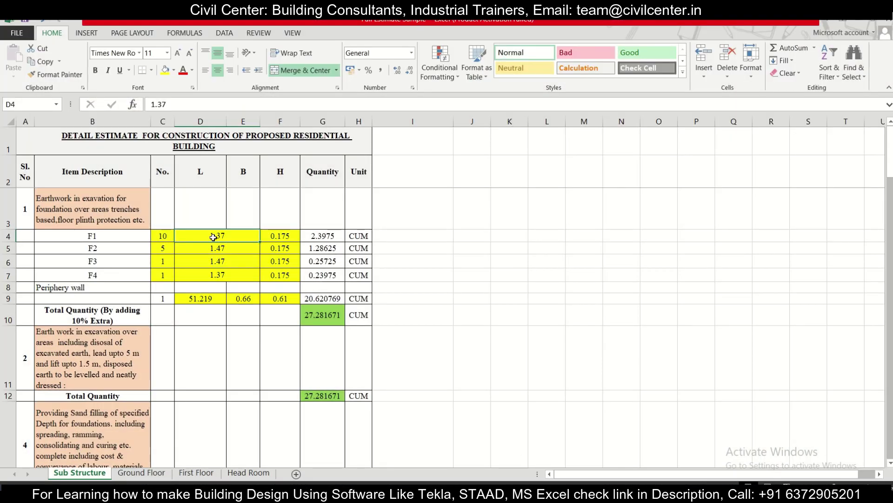
Step: Switch to Excel and enter a new plan area for footing F1 in the earthwork excavation item
{"action": "type", "text": "1"}
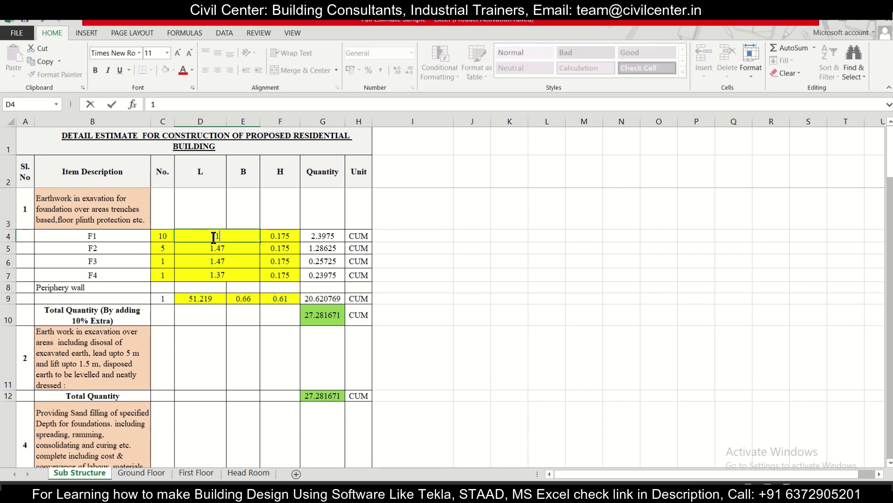
{"action": "key", "text": "Return"}
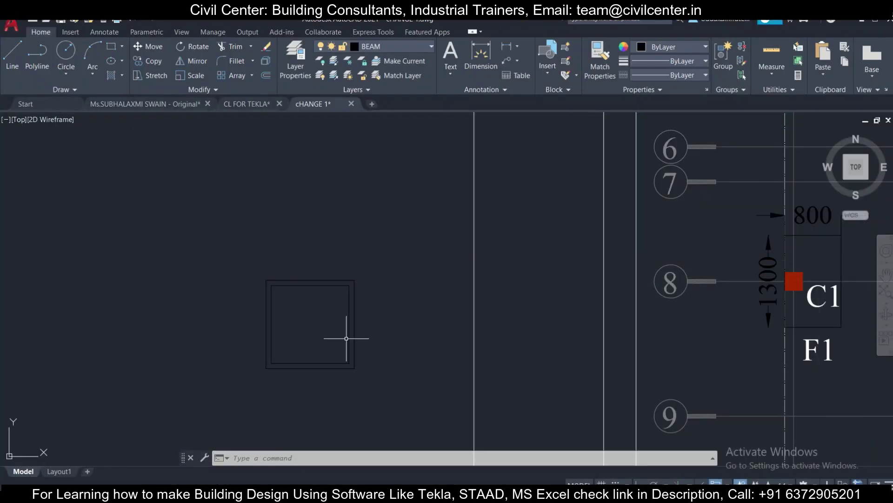
Step: Switch to AutoCAD and erase both the copied footing square and its offset
{"action": "scroll", "coordinate": [353, 345], "scroll_direction": "down", "scroll_amount": 3}
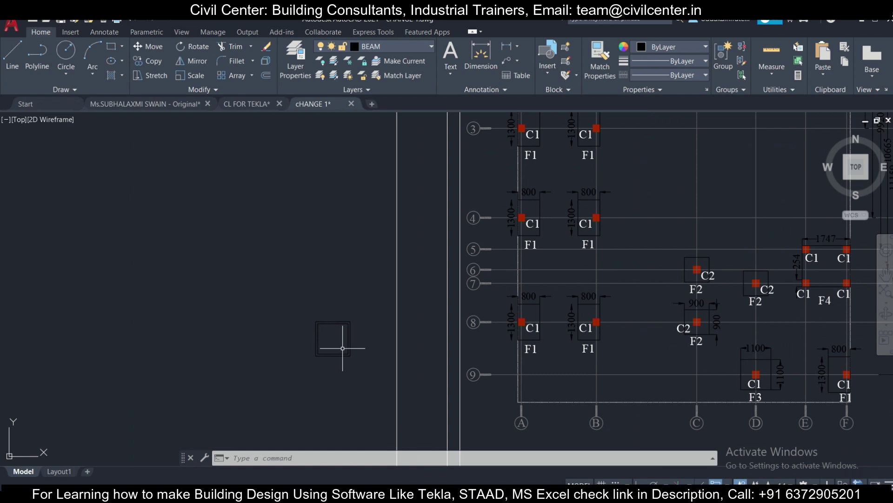
{"action": "left_click", "coordinate": [360, 377]}
{"action": "left_click", "coordinate": [295, 280]}
{"action": "key", "text": "Delete"}
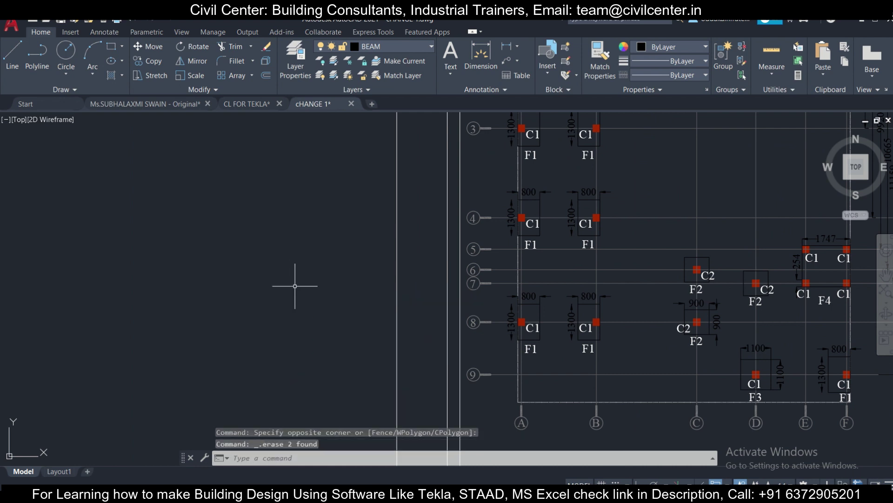
Step: Copy the F1 footing outline at grid B-8 to the empty area outside the foundation layout's drawing border
{"action": "scroll", "coordinate": [334, 283], "scroll_direction": "down", "scroll_amount": 2}
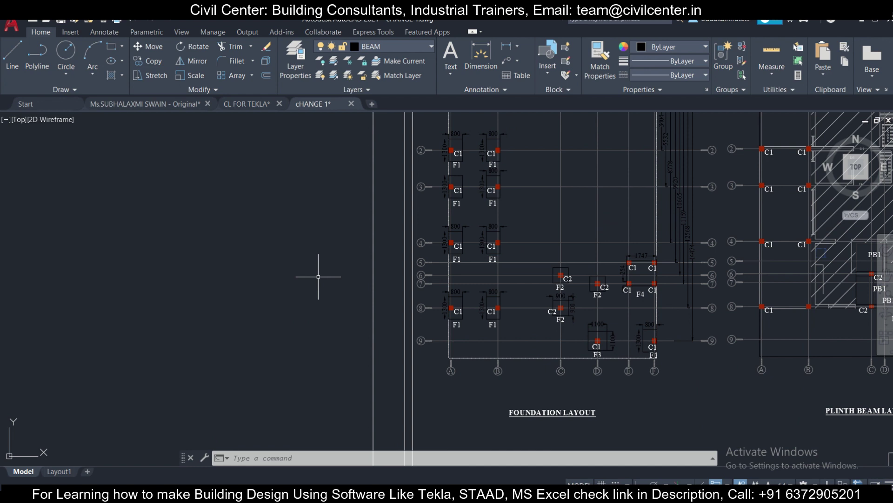
{"action": "scroll", "coordinate": [489, 300], "scroll_direction": "up", "scroll_amount": 4}
{"action": "scroll", "coordinate": [484, 302], "scroll_direction": "up", "scroll_amount": 2}
{"action": "left_click", "coordinate": [582, 382]}
{"action": "left_click", "coordinate": [472, 290]}
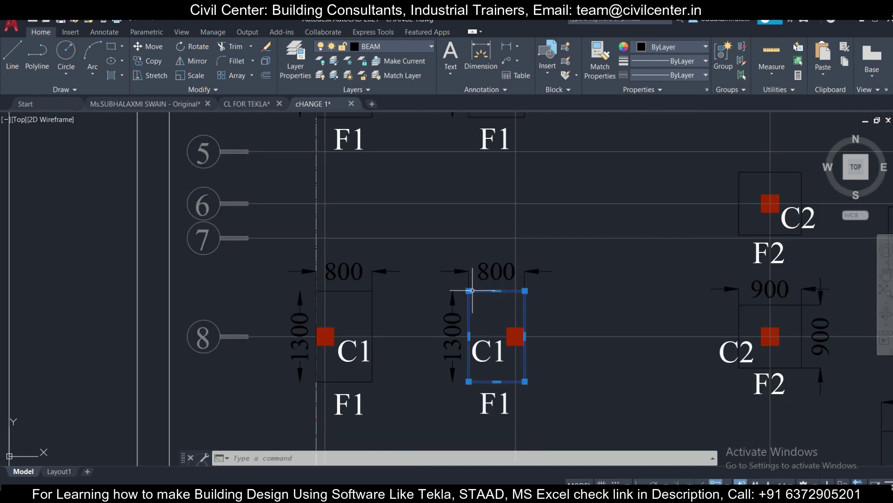
{"action": "left_click", "coordinate": [156, 67]}
{"action": "left_click", "coordinate": [498, 297]}
{"action": "scroll", "coordinate": [54, 263], "scroll_direction": "down", "scroll_amount": 3}
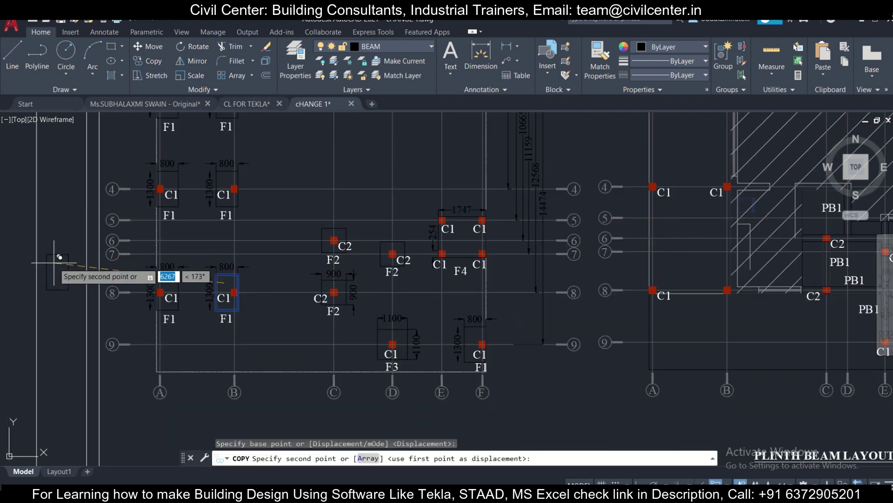
{"action": "left_click_drag", "start_coordinate": [54, 263], "coordinate": [377, 330]}
{"action": "left_click", "coordinate": [216, 349]}
{"action": "key", "text": "Escape"}
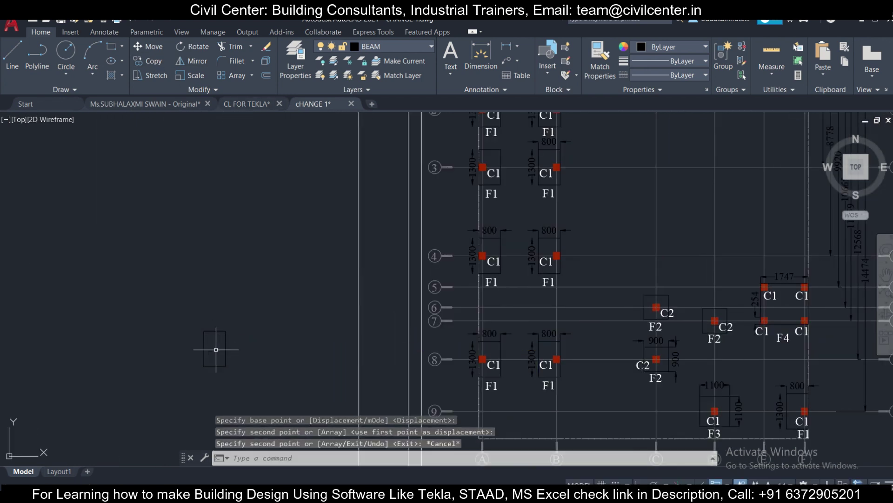
Step: Copy the F2 footing outline at grid D-7 to the empty area beside the F1 copy
{"action": "scroll", "coordinate": [216, 349], "scroll_direction": "down", "scroll_amount": 3}
{"action": "scroll", "coordinate": [512, 349], "scroll_direction": "up", "scroll_amount": 5}
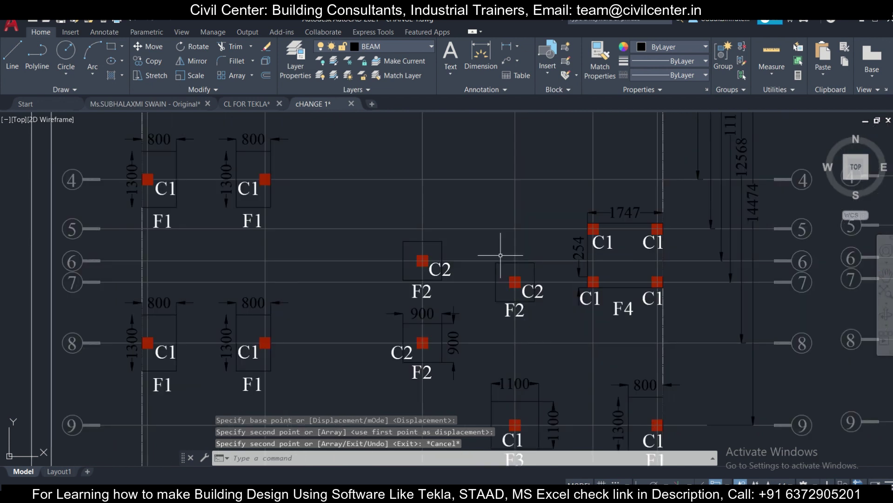
{"action": "scroll", "coordinate": [501, 255], "scroll_direction": "up", "scroll_amount": 4}
{"action": "left_click", "coordinate": [508, 285]}
{"action": "left_click", "coordinate": [484, 268]}
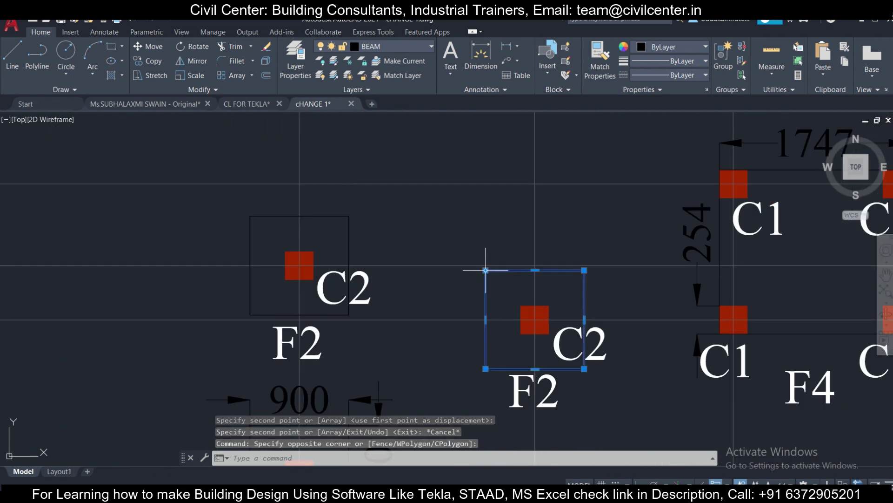
{"action": "left_click", "coordinate": [157, 68]}
{"action": "left_click", "coordinate": [487, 297]}
{"action": "scroll", "coordinate": [479, 293], "scroll_direction": "down", "scroll_amount": 4}
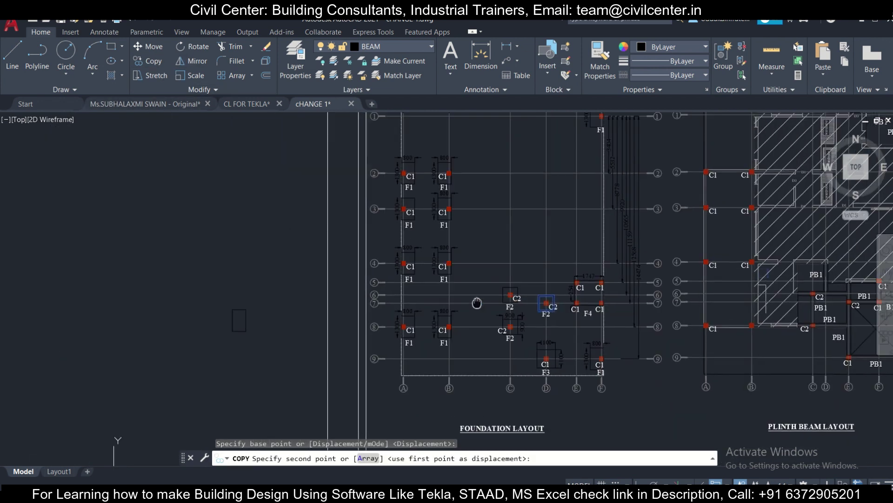
{"action": "left_click", "coordinate": [191, 316]}
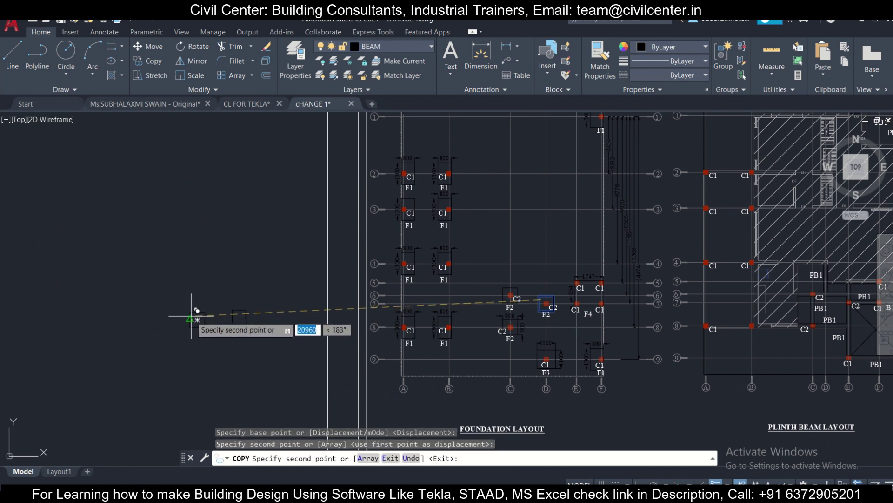
{"action": "key", "text": "Escape"}
Step: Copy the F3 footing outline at grid D-9 to the empty area beside the F2 copy
{"action": "scroll", "coordinate": [572, 349], "scroll_direction": "up", "scroll_amount": 5}
{"action": "scroll", "coordinate": [437, 362], "scroll_direction": "up", "scroll_amount": 4}
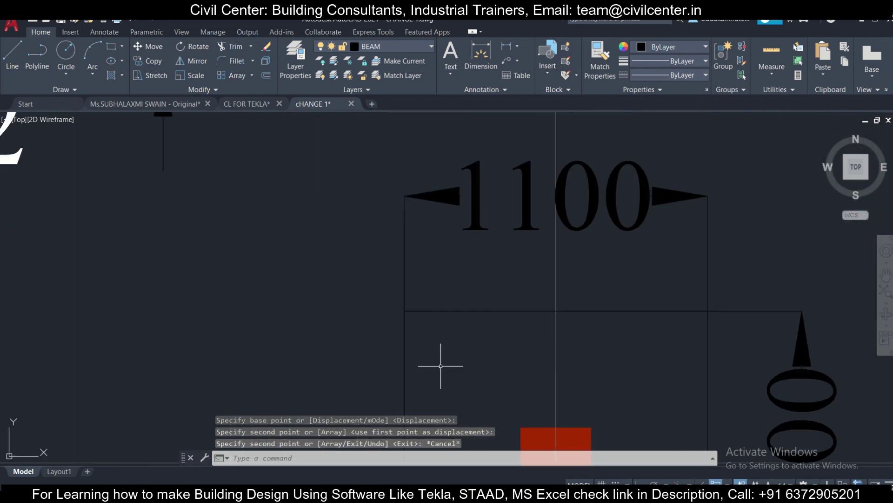
{"action": "left_click", "coordinate": [455, 364]}
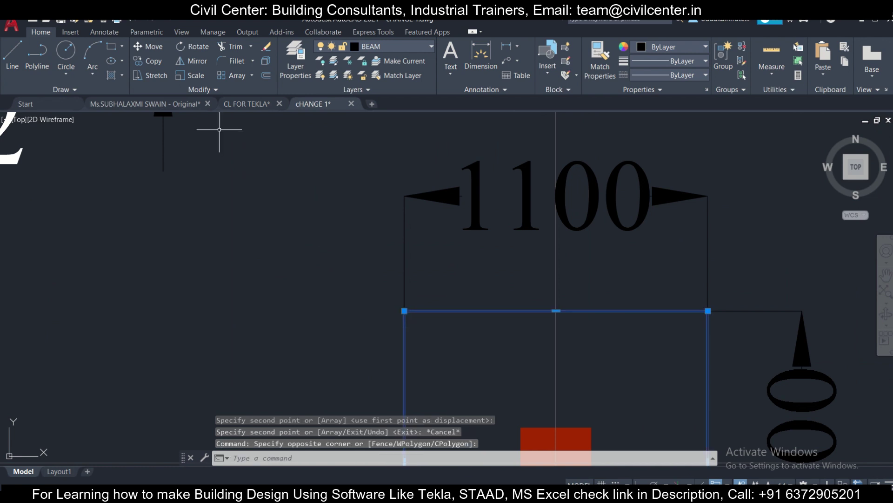
{"action": "left_click", "coordinate": [154, 61]}
{"action": "left_click", "coordinate": [478, 355]}
{"action": "scroll", "coordinate": [478, 355], "scroll_direction": "down", "scroll_amount": 5}
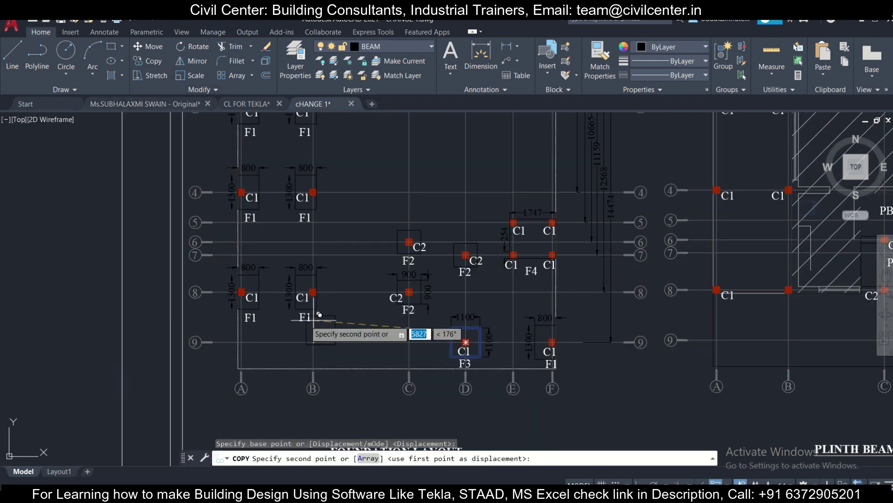
{"action": "left_click", "coordinate": [221, 293]}
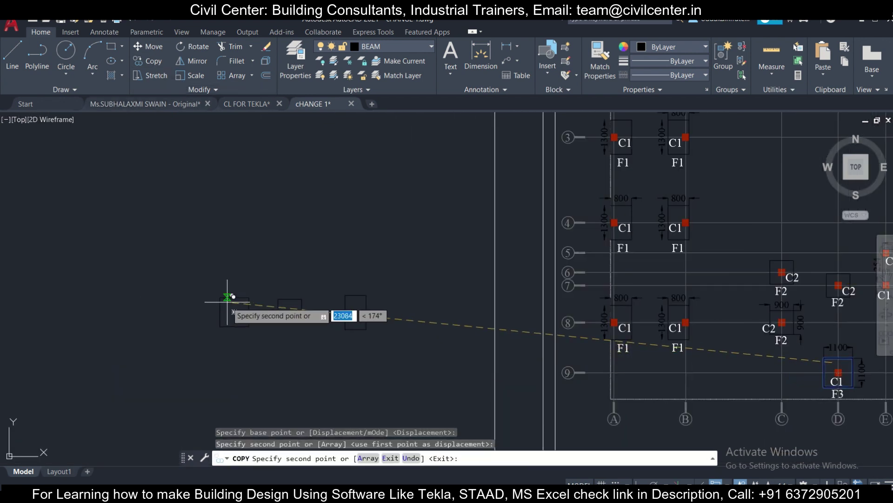
{"action": "key", "text": "Escape"}
Step: Copy the combined F4 footing outline to the empty area beside the F3 copy
{"action": "scroll", "coordinate": [220, 291], "scroll_direction": "down", "scroll_amount": 5}
{"action": "scroll", "coordinate": [408, 250], "scroll_direction": "up", "scroll_amount": 15}
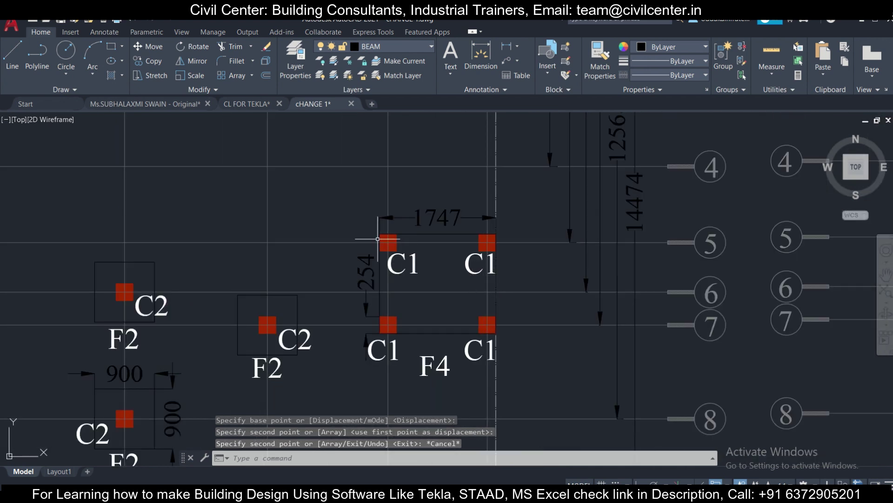
{"action": "left_click", "coordinate": [469, 239]}
{"action": "left_click", "coordinate": [454, 205]}
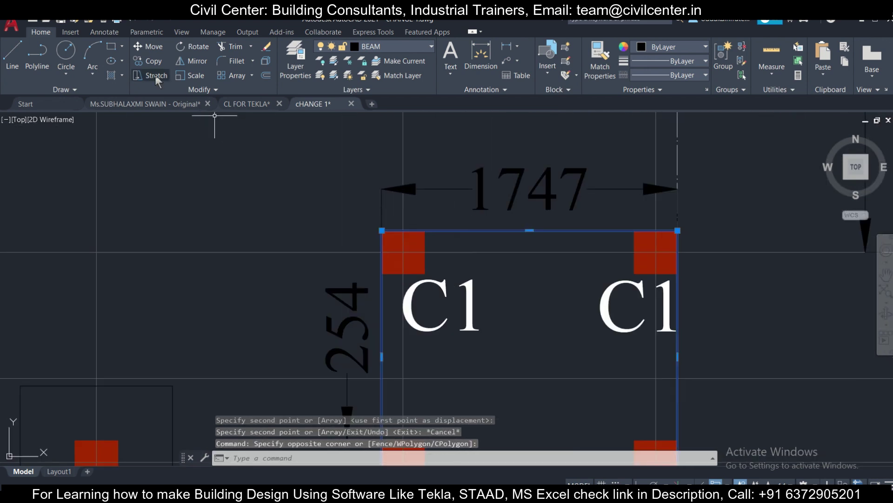
{"action": "left_click", "coordinate": [153, 61]}
{"action": "left_click", "coordinate": [526, 232]}
{"action": "scroll", "coordinate": [285, 269], "scroll_direction": "down", "scroll_amount": 15}
{"action": "scroll", "coordinate": [193, 325], "scroll_direction": "up", "scroll_amount": 7}
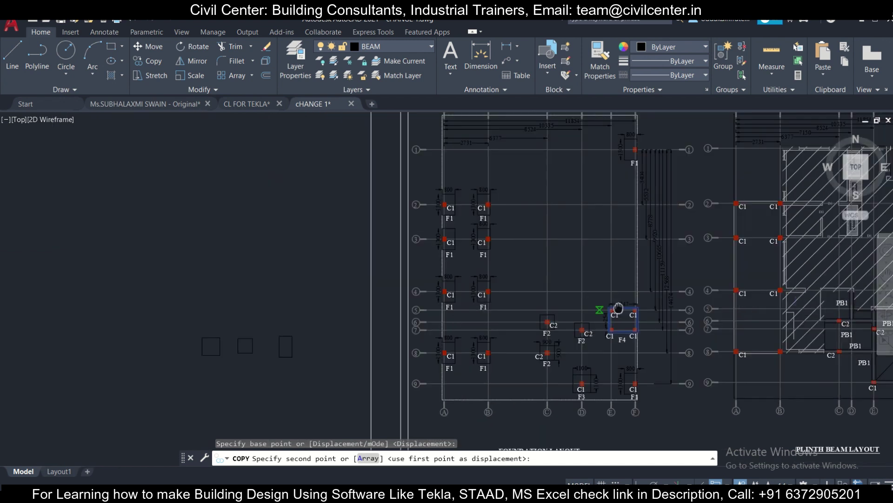
{"action": "left_click", "coordinate": [192, 331]}
{"action": "key", "text": "Escape"}
Step: Offset each of the copied footing outlines outward by 75 mm
{"action": "scroll", "coordinate": [326, 342], "scroll_direction": "up", "scroll_amount": 5}
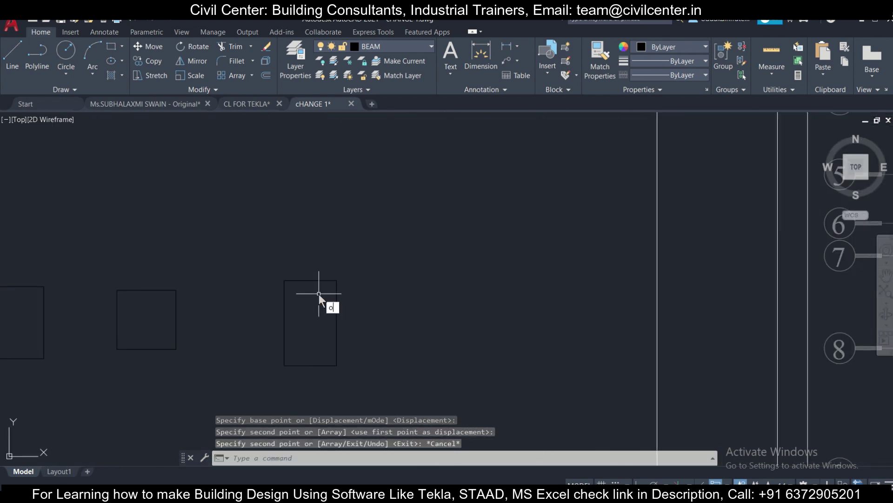
{"action": "key", "text": "Return"}
{"action": "key", "text": "Return"}
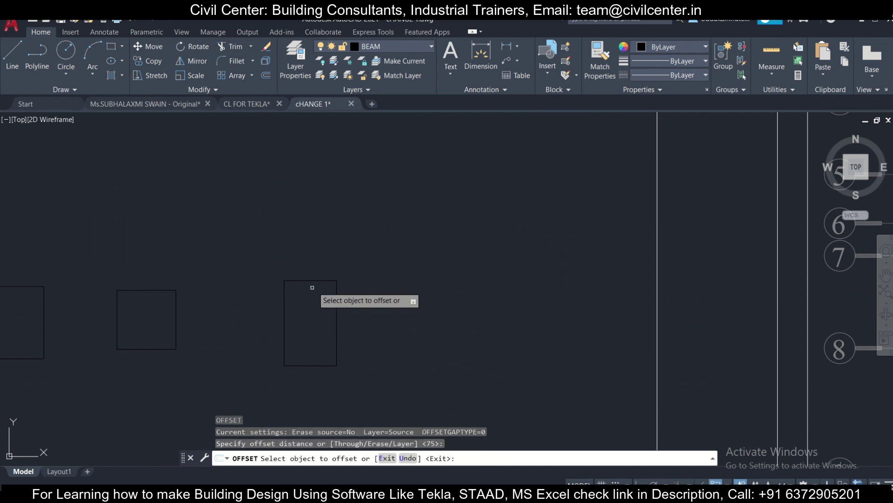
{"action": "left_click", "coordinate": [323, 280]}
{"action": "left_click", "coordinate": [336, 260]}
{"action": "left_click", "coordinate": [145, 290]}
{"action": "left_click", "coordinate": [160, 270]}
{"action": "left_click_drag", "start_coordinate": [162, 264], "coordinate": [252, 367]}
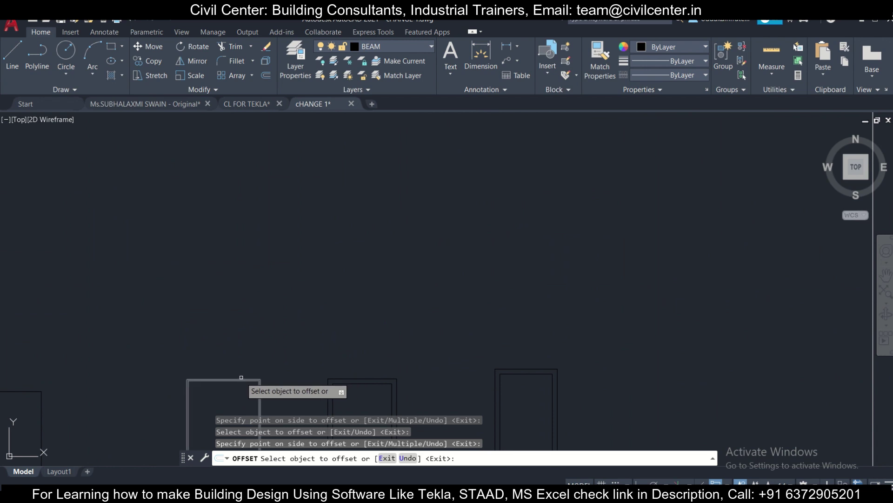
{"action": "left_click", "coordinate": [19, 390]}
{"action": "left_click", "coordinate": [45, 328]}
{"action": "scroll", "coordinate": [319, 299], "scroll_direction": "down", "scroll_amount": 2}
{"action": "scroll", "coordinate": [409, 359], "scroll_direction": "up", "scroll_amount": 2}
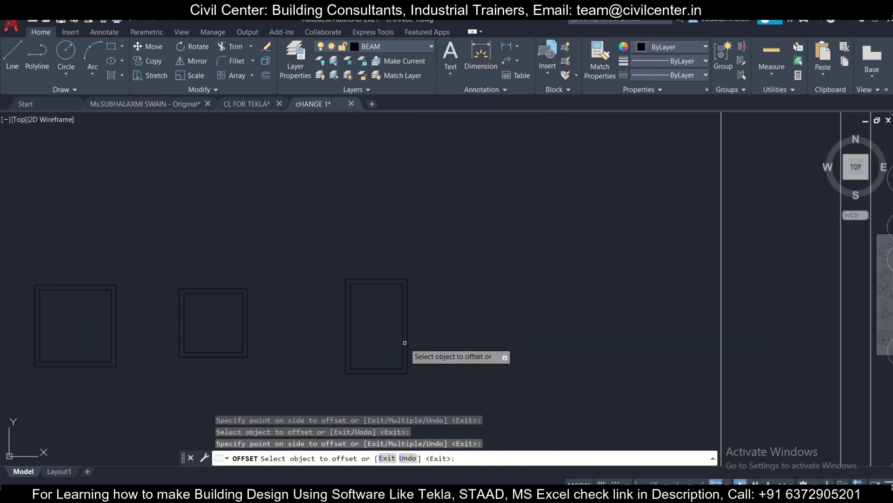
{"action": "key", "text": "Escape"}
Step: List the properties of the outer offset rectangle around the F1 copy to check its area
{"action": "left_click", "coordinate": [393, 279]}
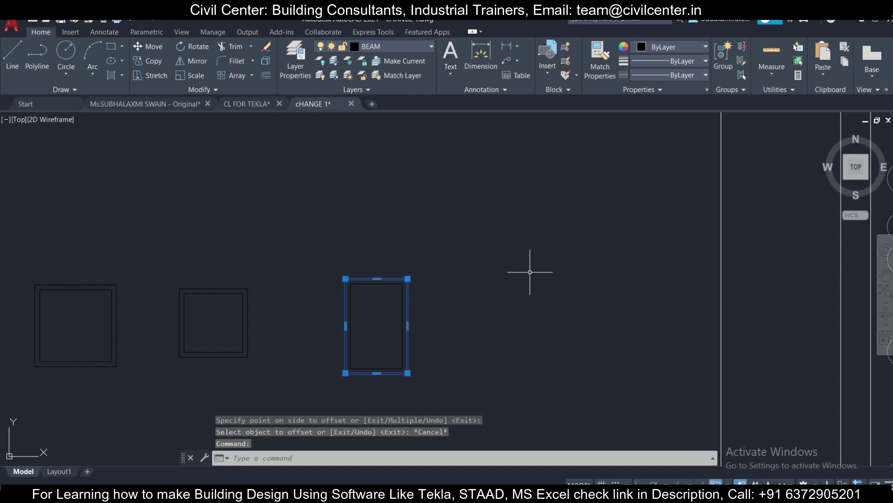
{"action": "scroll", "coordinate": [531, 272], "scroll_direction": "up", "scroll_amount": 2}
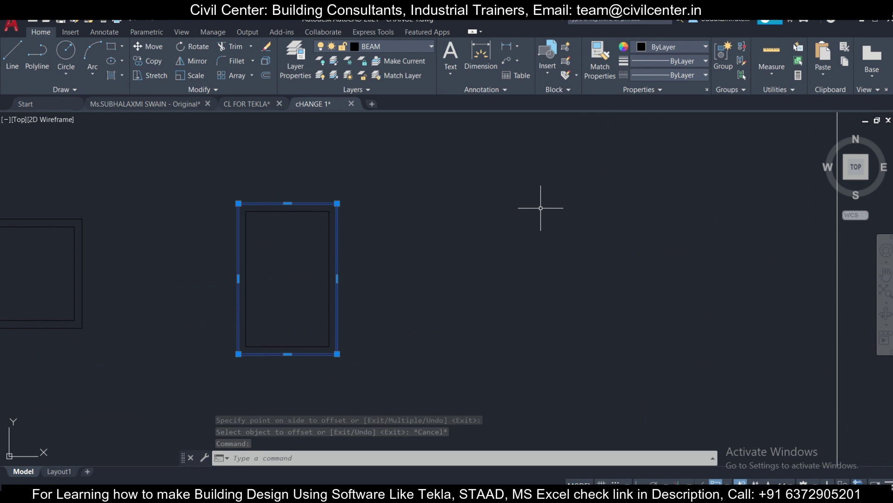
{"action": "type", "text": "LI"}
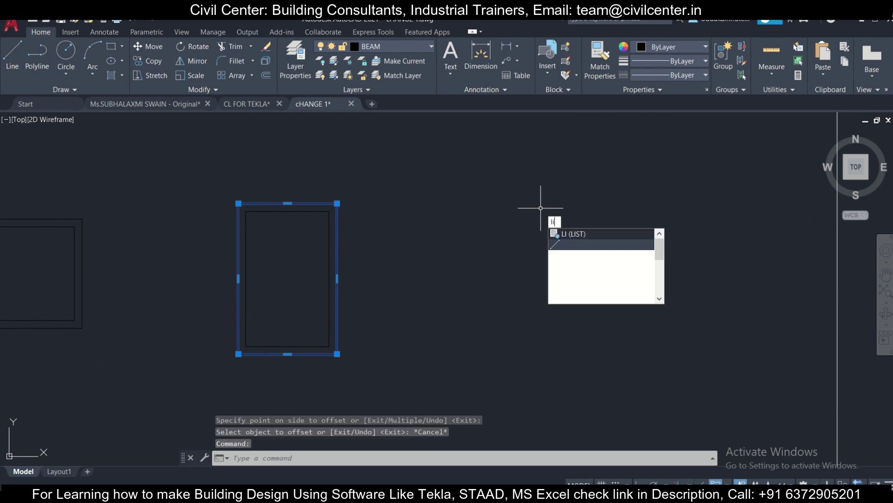
{"action": "key", "text": "Return"}
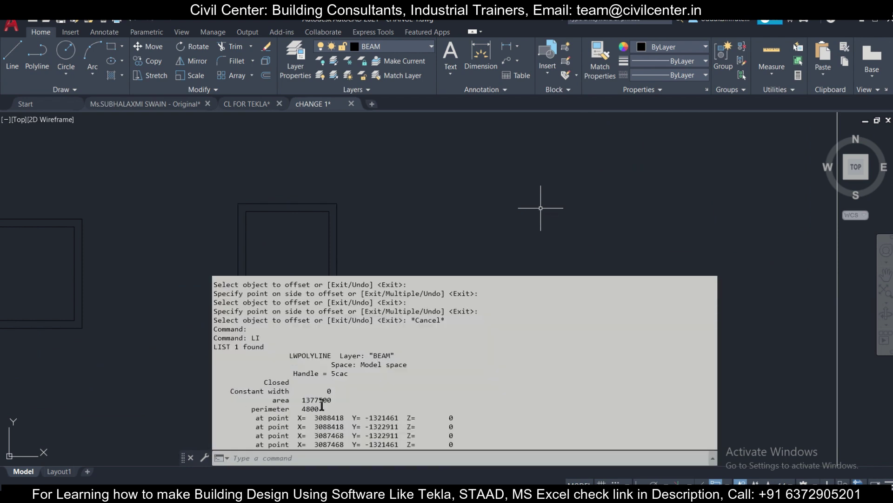
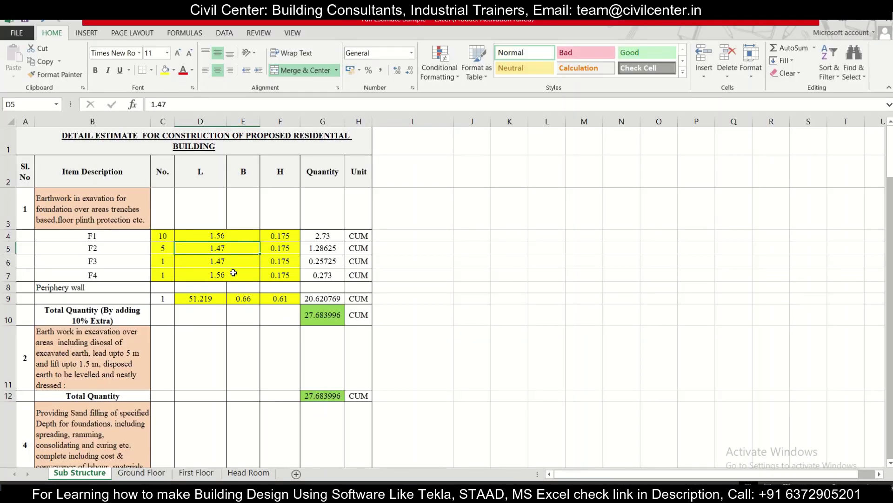
Step: Switch to Excel and set the plan area of footing F1 in the earthwork excavation item to 1.38
{"action": "left_click", "coordinate": [219, 236]}
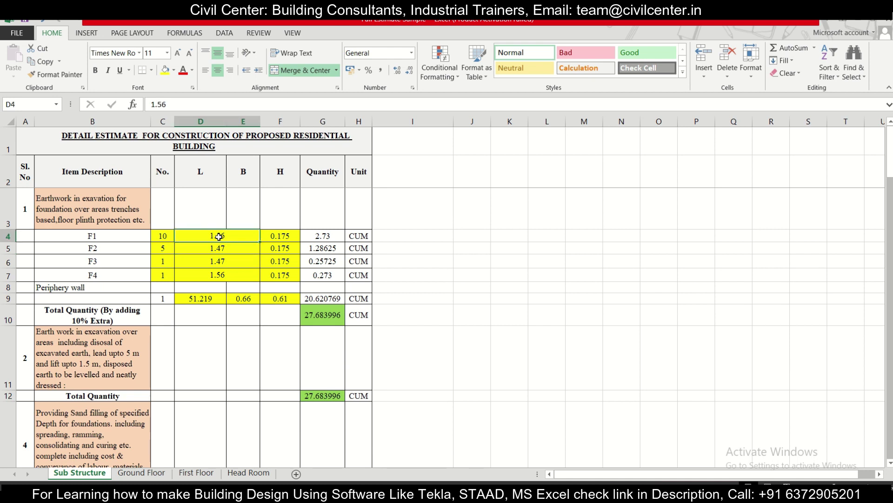
{"action": "type", "text": "1."}
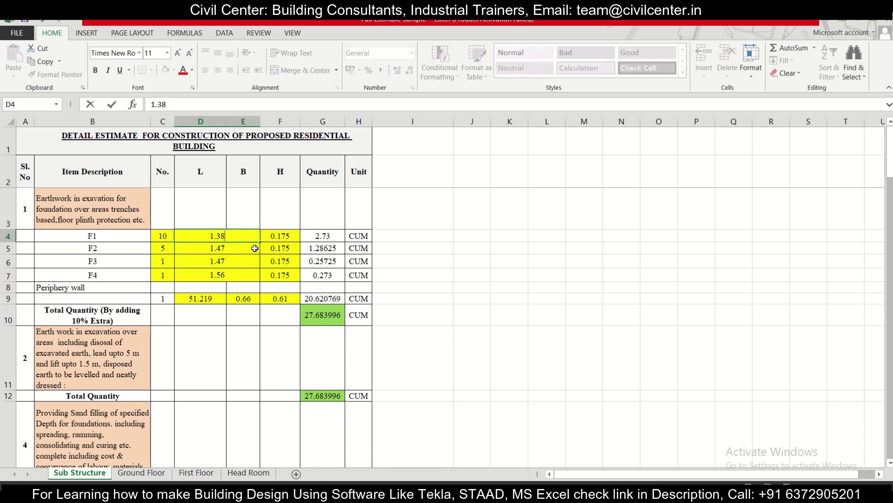
{"action": "type", "text": "38"}
{"action": "left_click", "coordinate": [285, 236]}
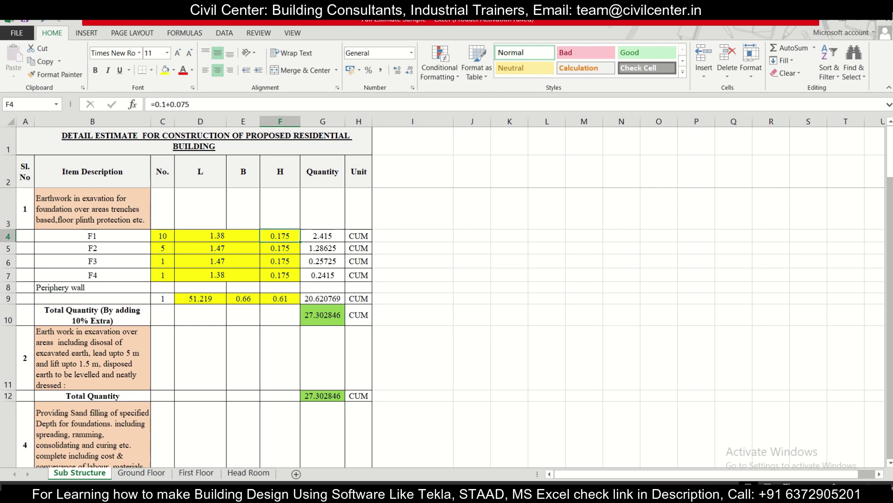
Step: Switch to AutoCAD and examine the footing depths in the Schedule of Footing table
{"action": "left_click", "coordinate": [598, 494]}
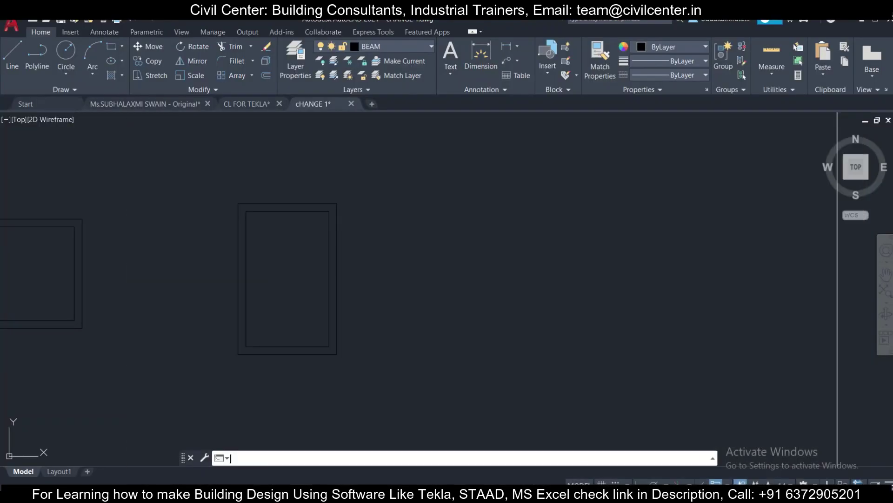
{"action": "scroll", "coordinate": [419, 279], "scroll_direction": "down", "scroll_amount": 5}
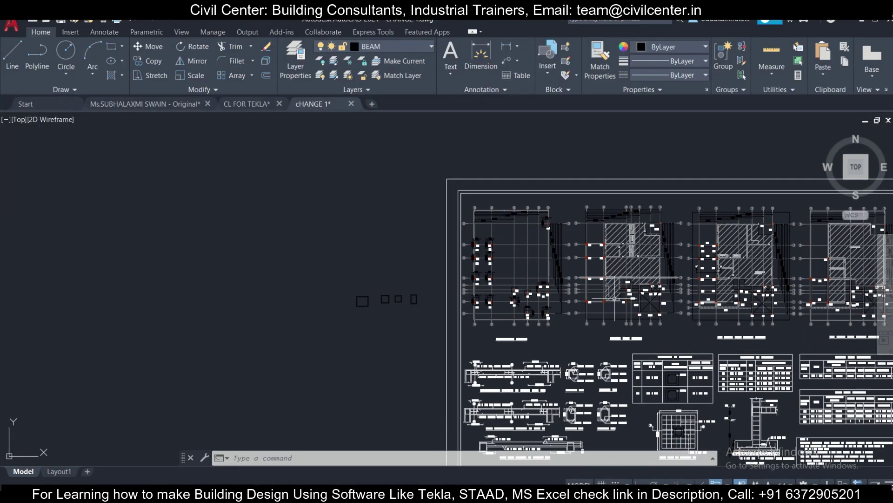
{"action": "scroll", "coordinate": [647, 247], "scroll_direction": "up", "scroll_amount": 4}
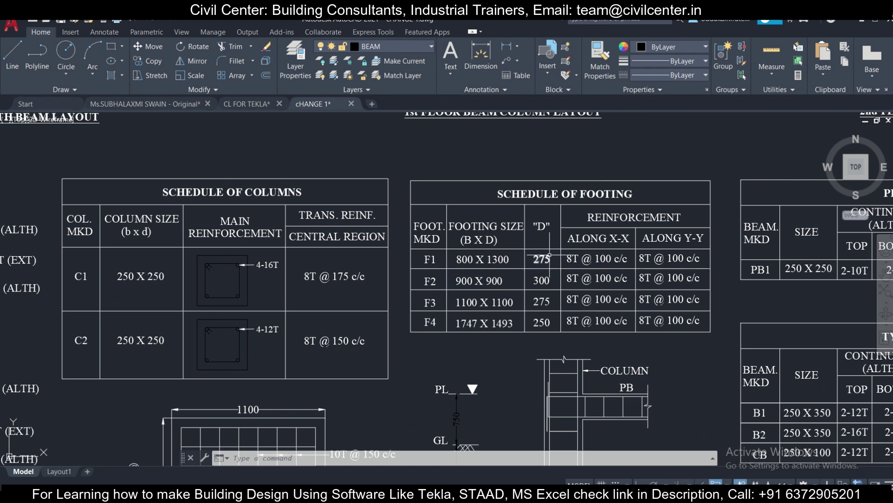
Step: Examine the depth dimensions of the footing, PCC and sand filling layers in Section C-C
{"action": "scroll", "coordinate": [549, 258], "scroll_direction": "down", "scroll_amount": 3}
{"action": "scroll", "coordinate": [535, 340], "scroll_direction": "up", "scroll_amount": 4}
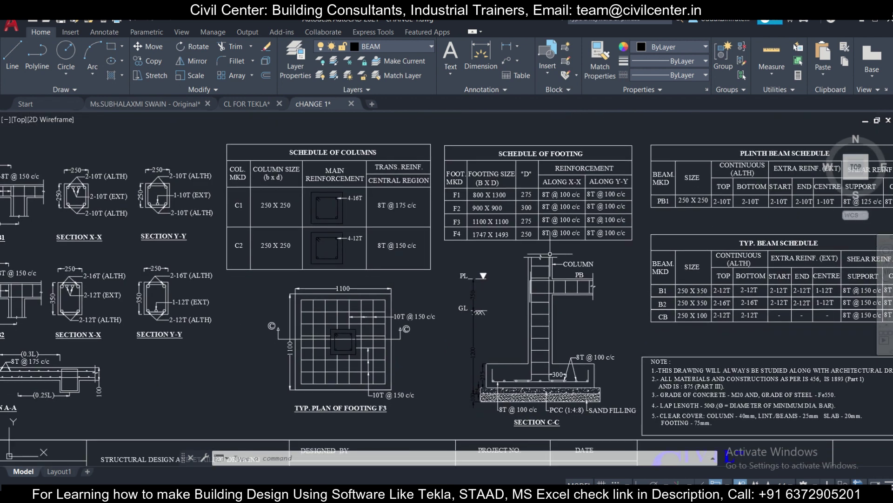
{"action": "scroll", "coordinate": [532, 369], "scroll_direction": "up", "scroll_amount": 2}
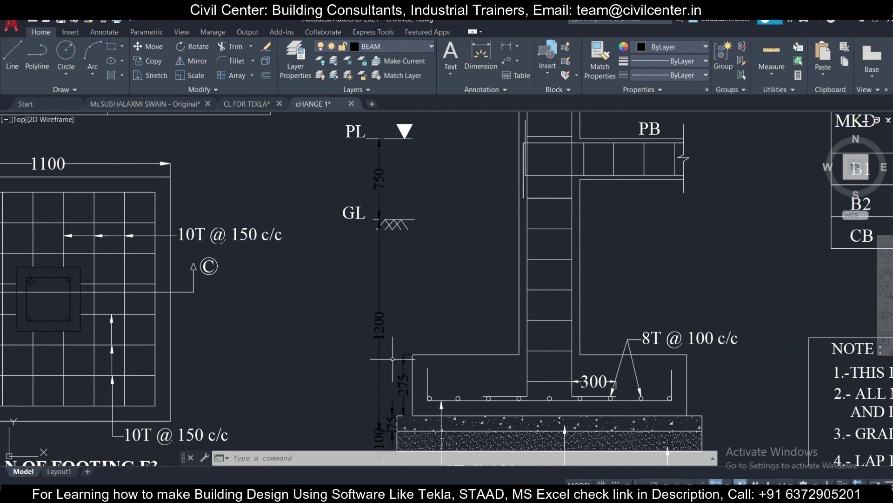
{"action": "left_click", "coordinate": [411, 312]}
{"action": "left_click", "coordinate": [412, 309]}
{"action": "left_click_drag", "start_coordinate": [396, 413], "coordinate": [383, 357]}
{"action": "scroll", "coordinate": [382, 366], "scroll_direction": "up", "scroll_amount": 2}
{"action": "left_click", "coordinate": [389, 375]}
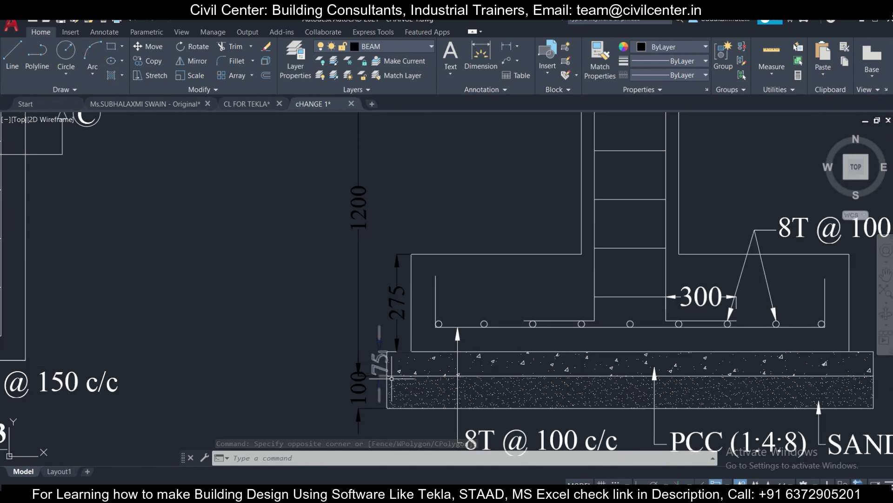
{"action": "scroll", "coordinate": [382, 386], "scroll_direction": "down", "scroll_amount": 2}
{"action": "key", "text": "Escape"}
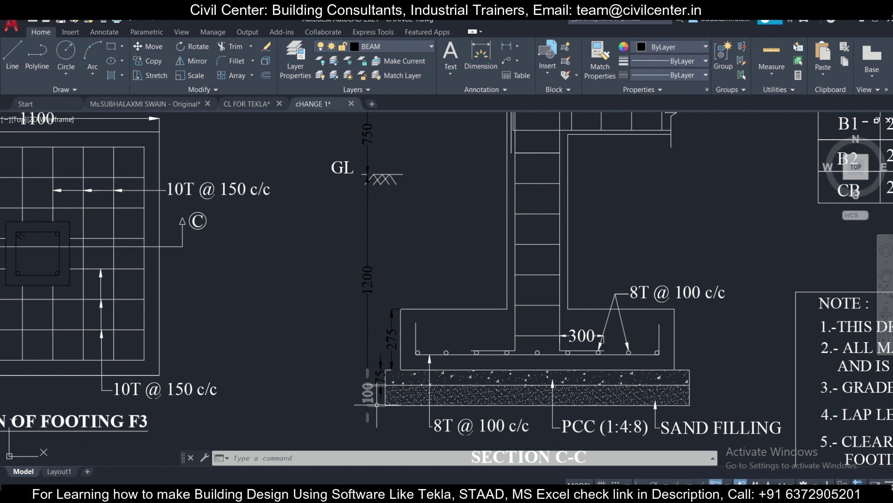
{"action": "scroll", "coordinate": [377, 404], "scroll_direction": "up", "scroll_amount": 4}
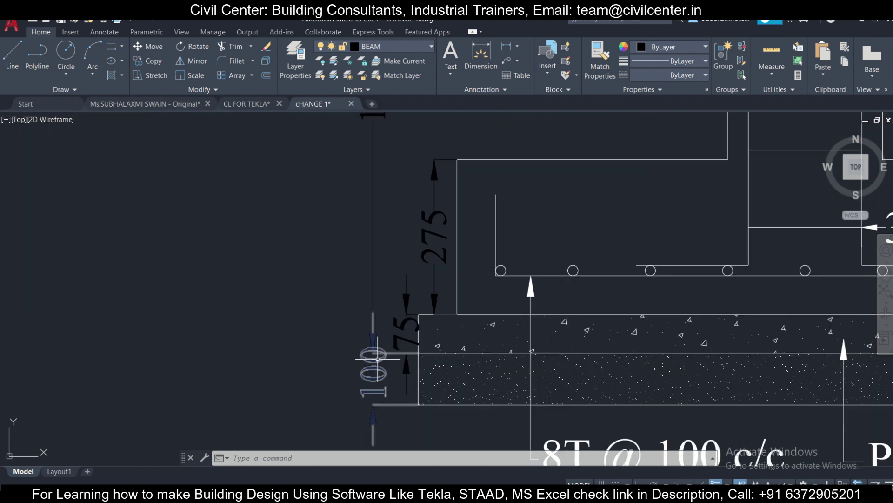
Step: Switch to Excel, set the excavation depth of footing F1 to 1.3 and fill it down to F2, F3 and F4
{"action": "scroll", "coordinate": [377, 359], "scroll_direction": "down", "scroll_amount": 2}
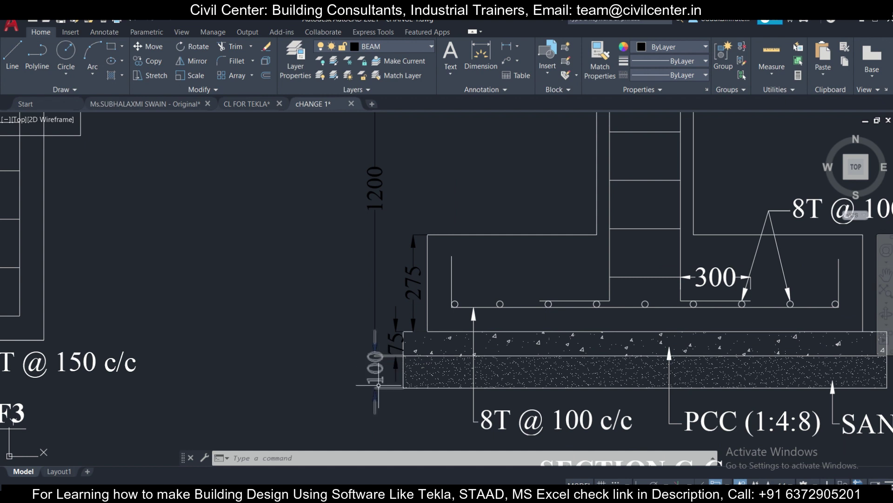
{"action": "scroll", "coordinate": [378, 385], "scroll_direction": "down", "scroll_amount": 2}
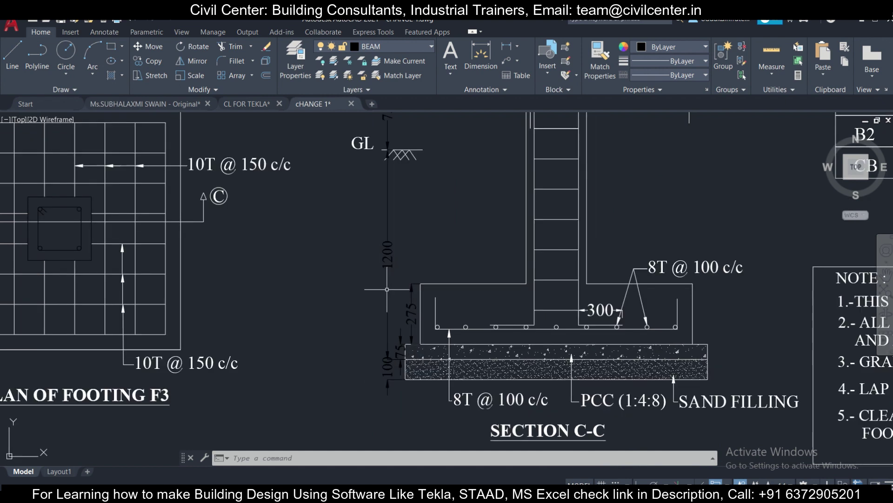
{"action": "left_click", "coordinate": [591, 459]}
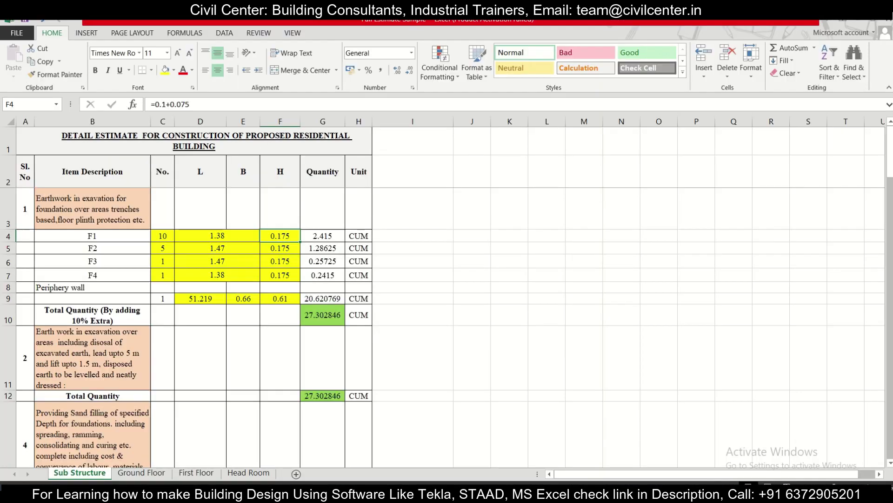
{"action": "type", "text": "1.3"}
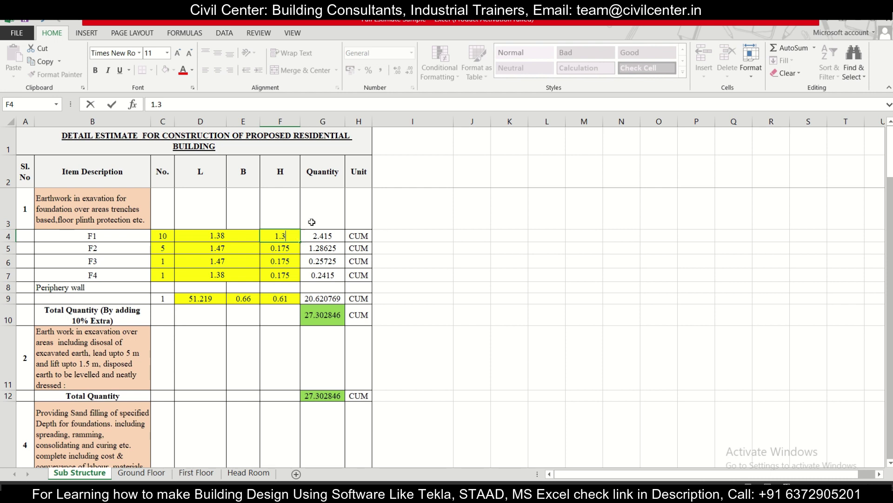
{"action": "key", "text": "ctrl+Return"}
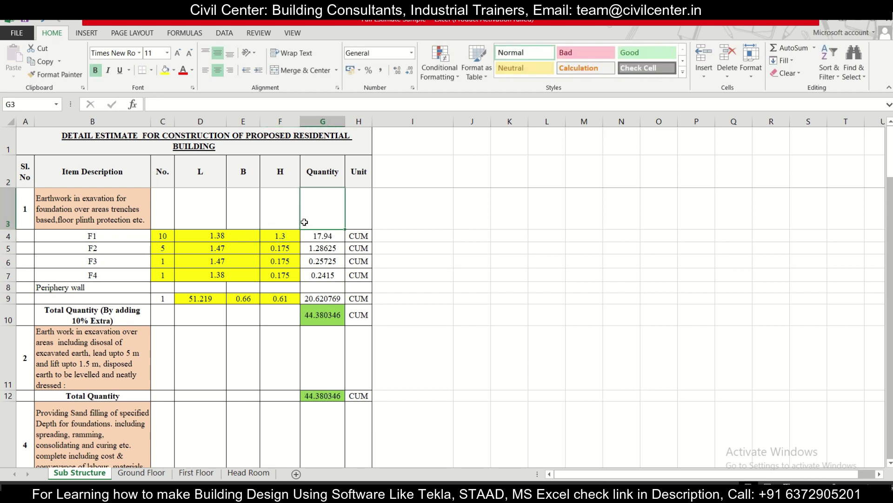
{"action": "left_click_drag", "start_coordinate": [301, 242], "coordinate": [295, 282]}
Step: Check the F1 quantity formula against the count, plan area and depth cells it multiplies
{"action": "left_click", "coordinate": [239, 250]}
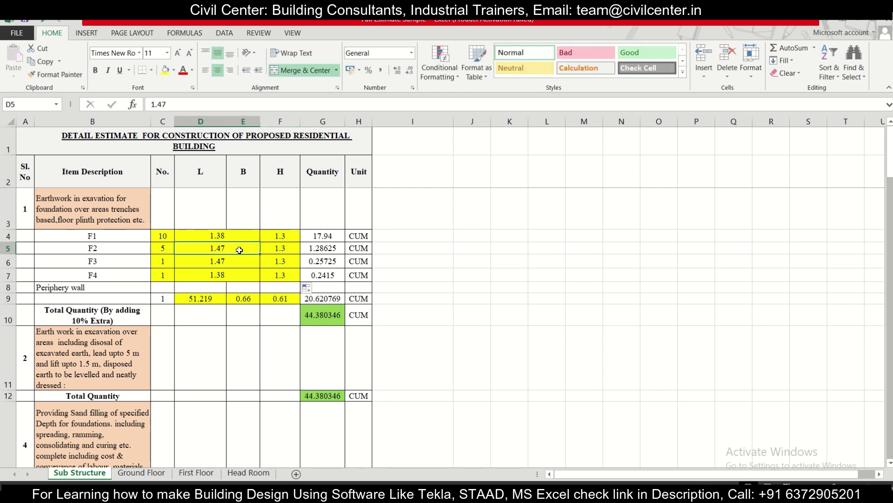
{"action": "left_click", "coordinate": [168, 250]}
{"action": "type", "text": "1"}
{"action": "key", "text": "Return"}
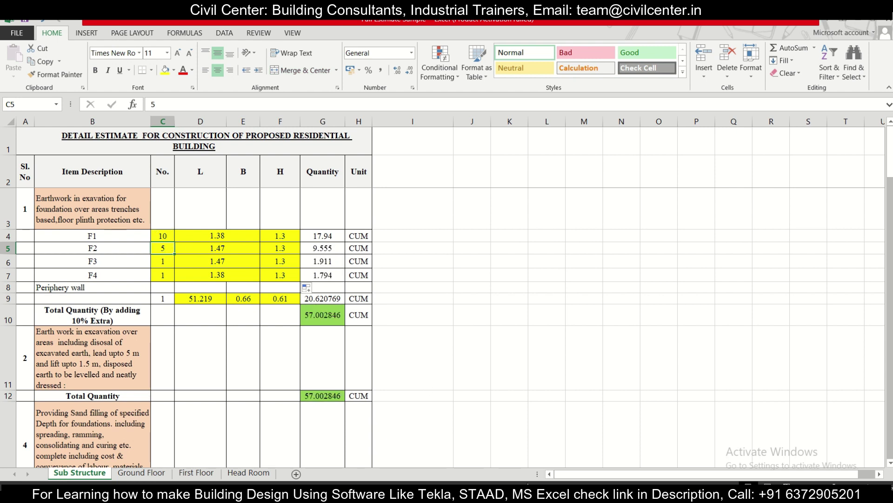
{"action": "key", "text": "alt+Tab"}
{"action": "key", "text": "alt+Tab"}
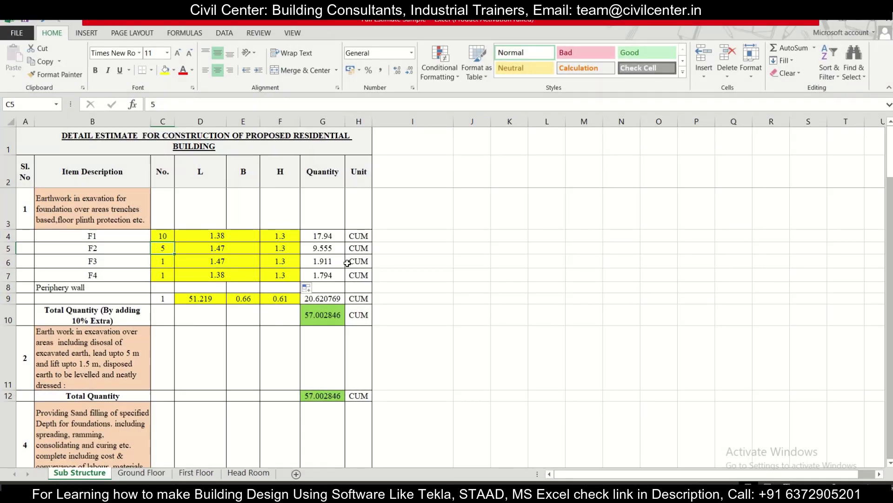
{"action": "left_click", "coordinate": [322, 234]}
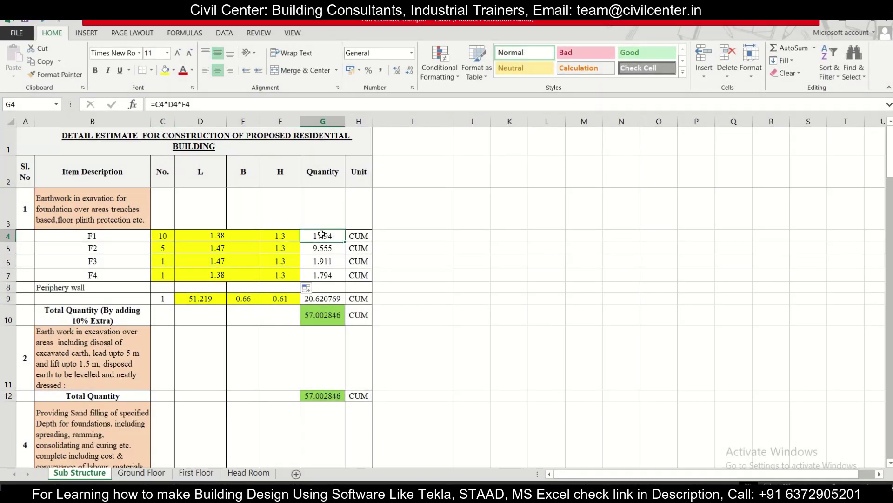
{"action": "left_click", "coordinate": [193, 237]}
{"action": "left_click", "coordinate": [291, 233]}
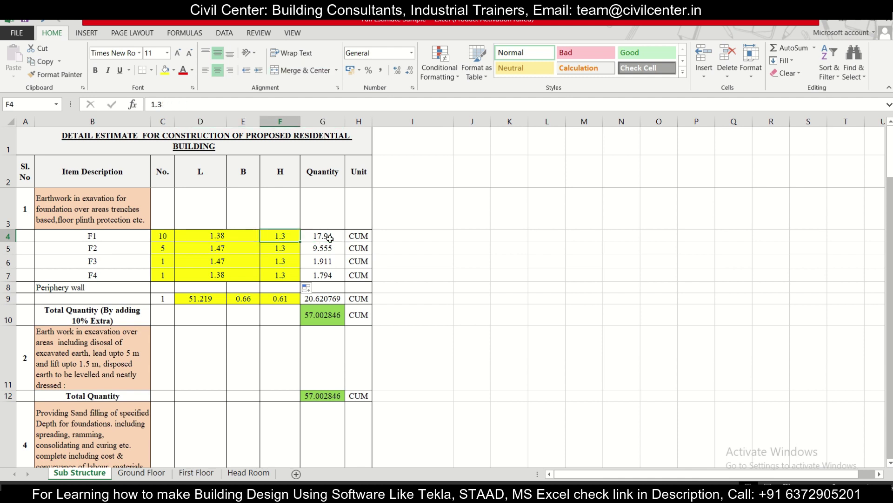
{"action": "left_click", "coordinate": [330, 238]}
{"action": "left_click", "coordinate": [357, 237]}
{"action": "left_click", "coordinate": [339, 235]}
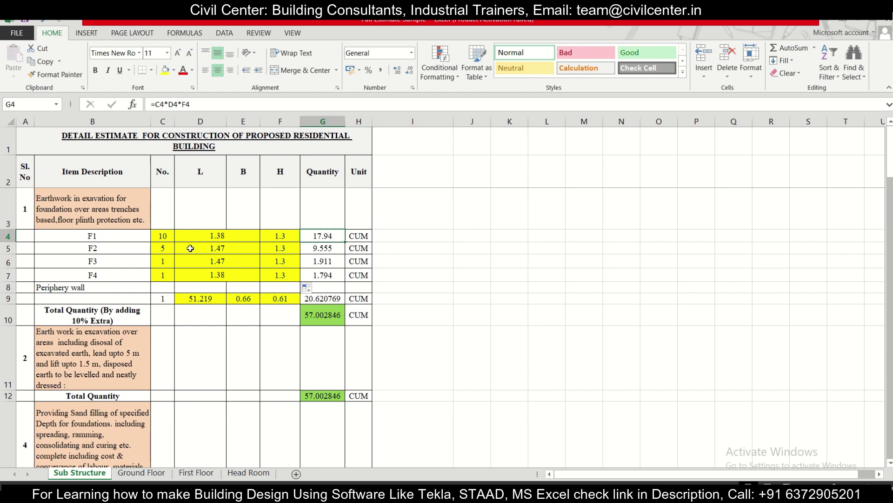
Step: Switch to AutoCAD and count the F2 footings in the footing layout plan
{"action": "left_click", "coordinate": [168, 248]}
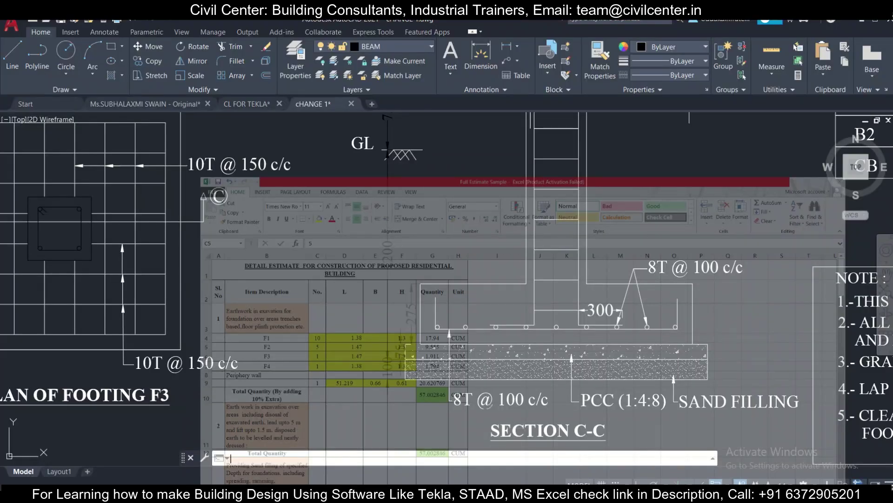
{"action": "scroll", "coordinate": [447, 279], "scroll_direction": "down", "scroll_amount": 3}
{"action": "scroll", "coordinate": [291, 247], "scroll_direction": "up", "scroll_amount": 3}
{"action": "scroll", "coordinate": [291, 248], "scroll_direction": "down", "scroll_amount": 2}
{"action": "scroll", "coordinate": [344, 254], "scroll_direction": "up", "scroll_amount": 4}
{"action": "scroll", "coordinate": [333, 218], "scroll_direction": "down", "scroll_amount": 3}
{"action": "scroll", "coordinate": [271, 239], "scroll_direction": "up", "scroll_amount": 3}
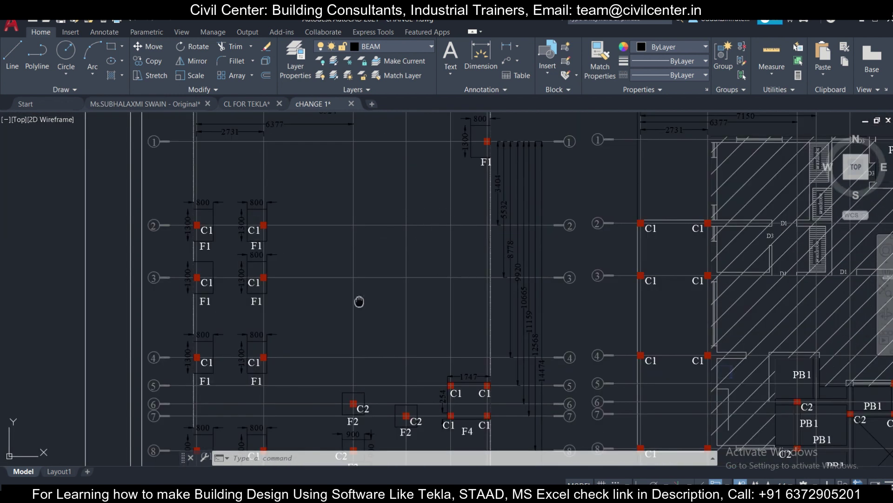
{"action": "scroll", "coordinate": [358, 301], "scroll_direction": "down", "scroll_amount": 2}
{"action": "scroll", "coordinate": [343, 285], "scroll_direction": "up", "scroll_amount": 2}
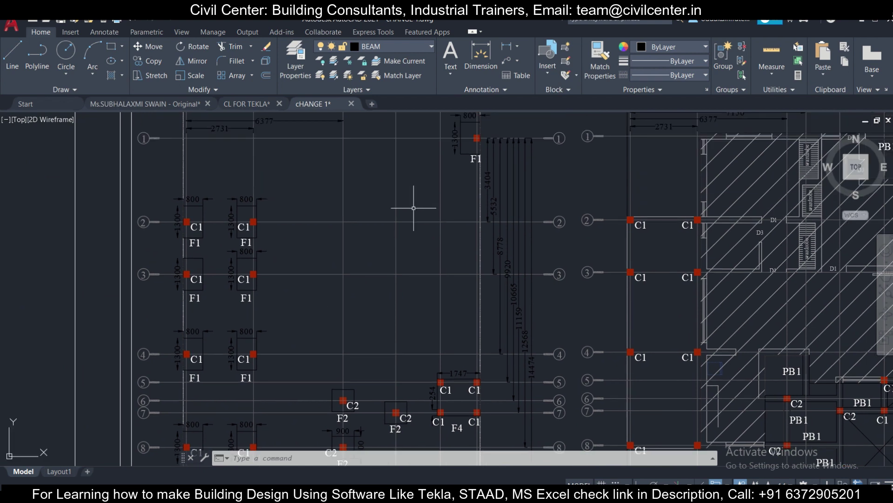
{"action": "scroll", "coordinate": [230, 254], "scroll_direction": "down", "scroll_amount": 2}
{"action": "scroll", "coordinate": [298, 353], "scroll_direction": "up", "scroll_amount": 2}
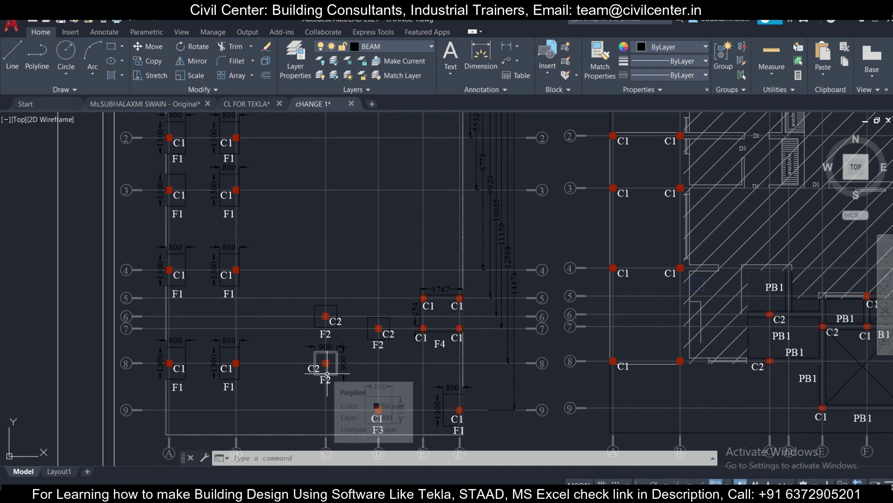
{"action": "scroll", "coordinate": [328, 372], "scroll_direction": "up", "scroll_amount": 2}
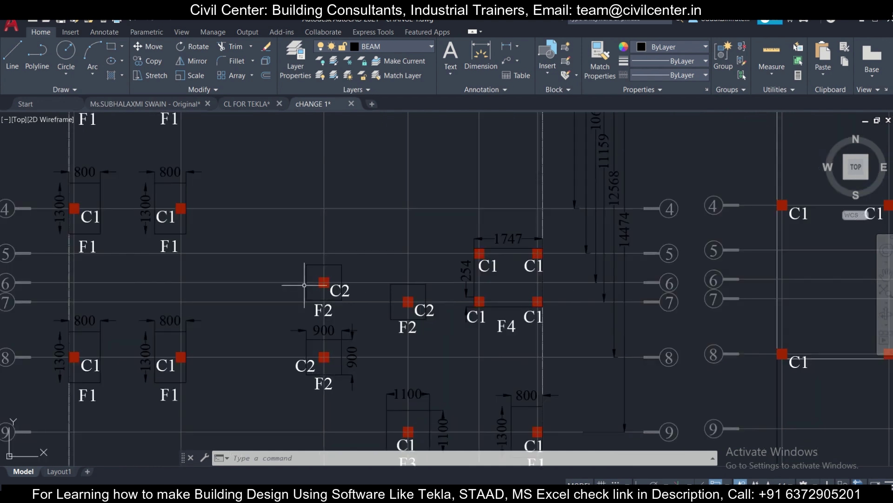
{"action": "scroll", "coordinate": [305, 285], "scroll_direction": "down", "scroll_amount": 2}
{"action": "left_click_drag", "start_coordinate": [360, 344], "coordinate": [350, 354]}
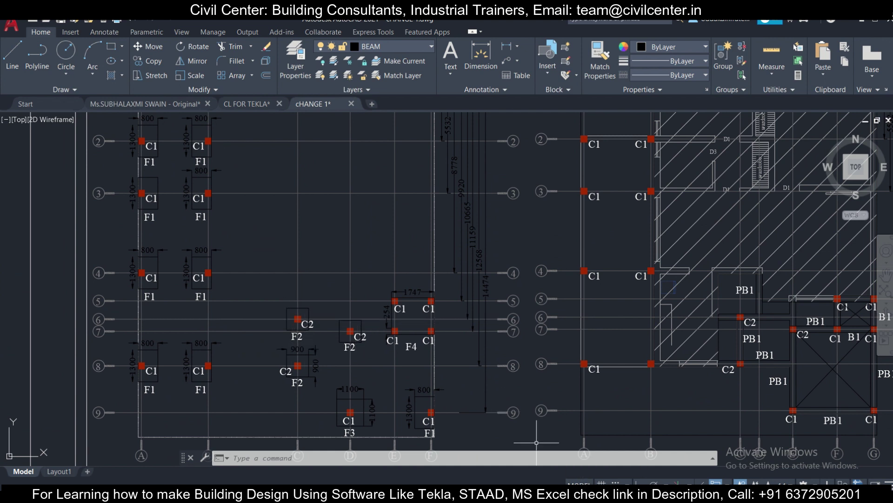
Step: Switch to Excel and set the number of F2 footings in the earthwork excavation item to 3
{"action": "left_click", "coordinate": [591, 494]}
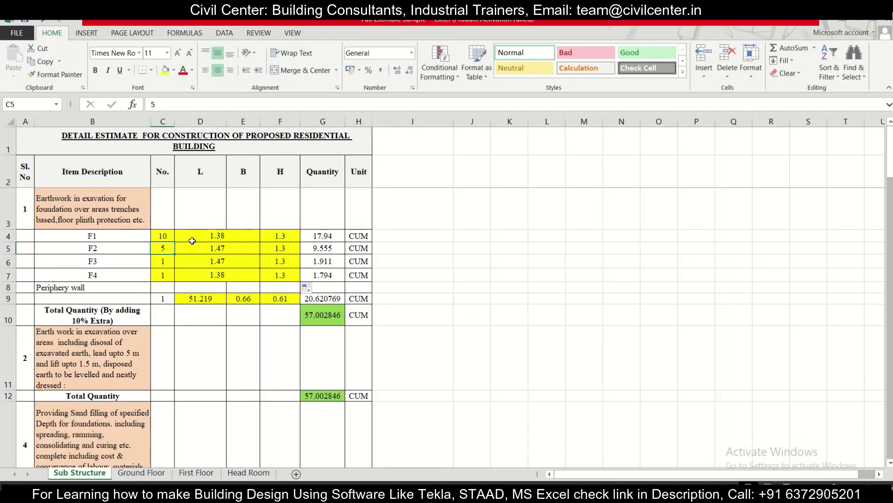
{"action": "type", "text": "3"}
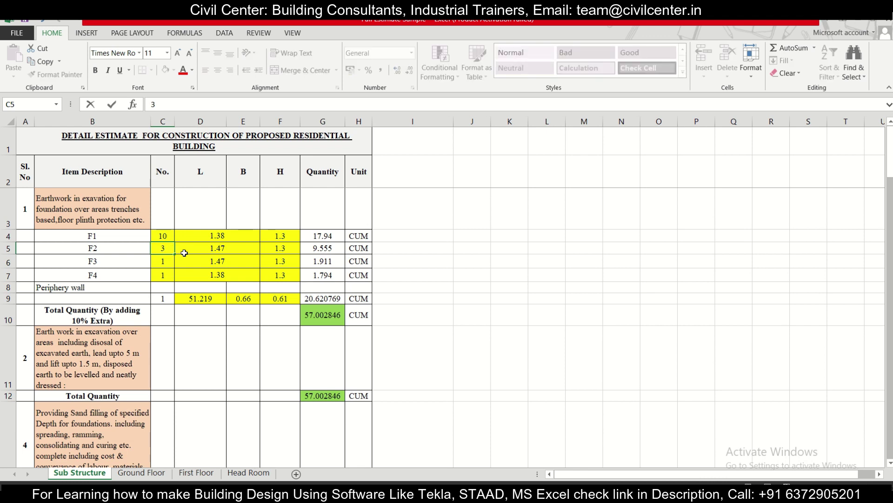
{"action": "left_click", "coordinate": [189, 251]}
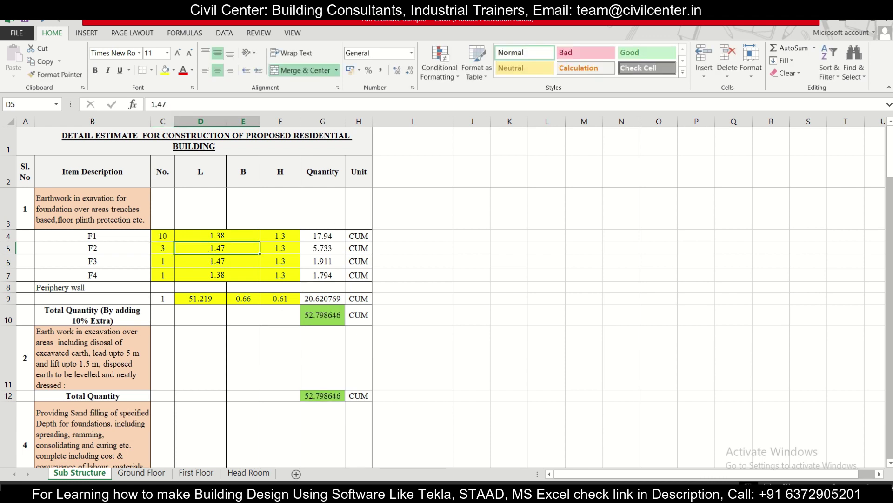
Step: Switch to AutoCAD and list the properties of the outer offset rectangle around the F2 copy to check its area
{"action": "left_click", "coordinate": [573, 494]}
{"action": "scroll", "coordinate": [296, 247], "scroll_direction": "down", "scroll_amount": 5}
{"action": "scroll", "coordinate": [200, 273], "scroll_direction": "up", "scroll_amount": 8}
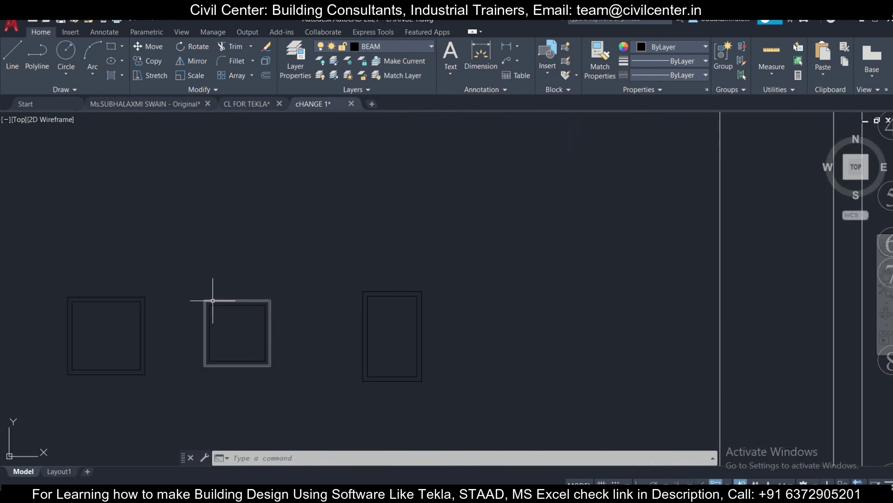
{"action": "left_click", "coordinate": [212, 300]}
{"action": "type", "text": "LI"}
{"action": "key", "text": "Return"}
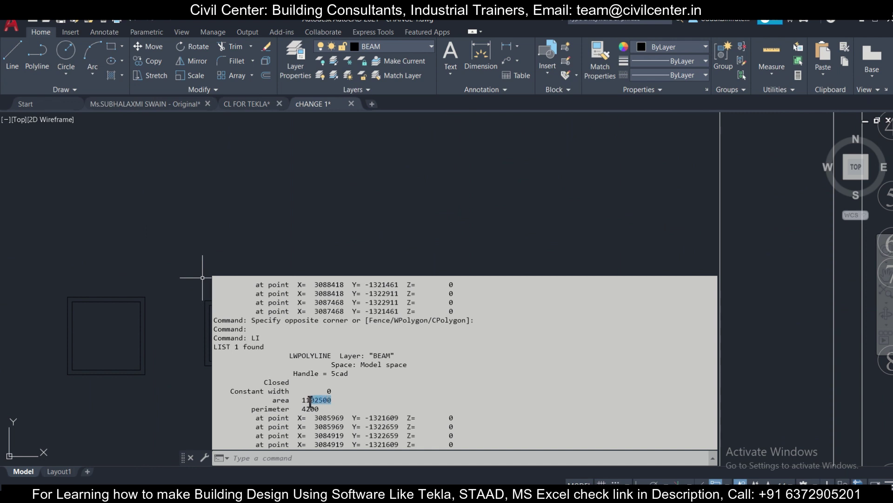
{"action": "left_click_drag", "start_coordinate": [307, 404], "coordinate": [310, 402]}
Step: Switch to Excel and set the plan area of footing F2 in the earthwork excavation item to 1.1
{"action": "key", "text": "alt+Tab"}
{"action": "type", "text": "1"}
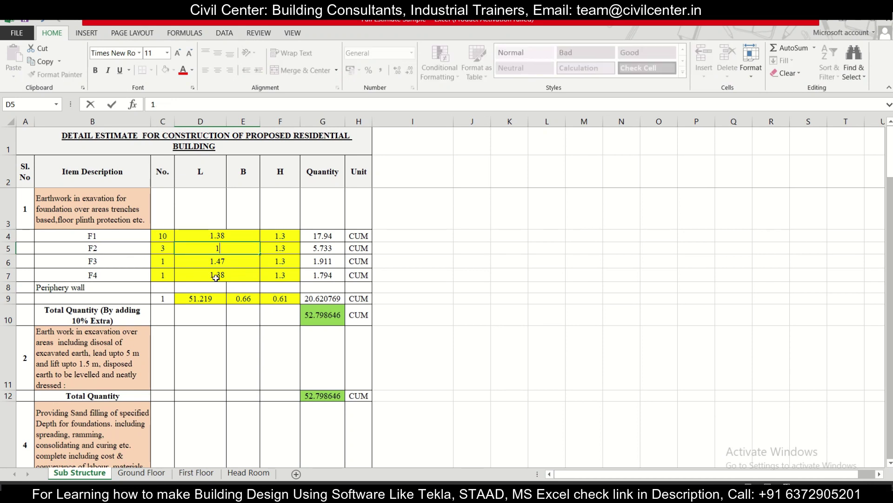
{"action": "type", "text": ".1"}
{"action": "left_click", "coordinate": [270, 257]}
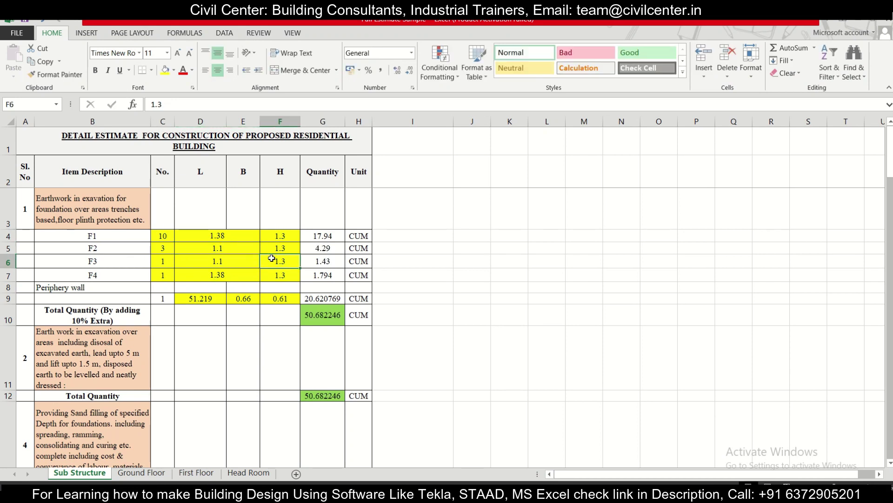
Step: Switch to AutoCAD and list the properties of the outer offset rectangle around the F3 copy to check its area
{"action": "left_click", "coordinate": [168, 264]}
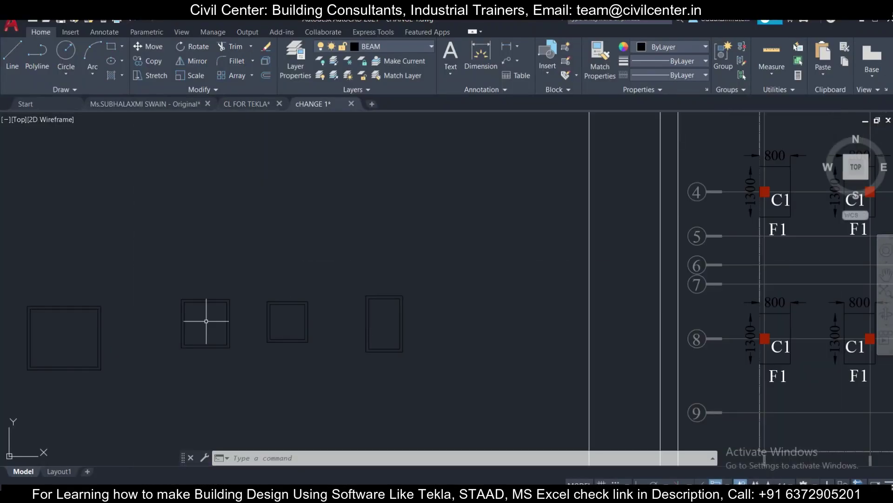
{"action": "scroll", "coordinate": [209, 297], "scroll_direction": "up", "scroll_amount": 2}
{"action": "left_click", "coordinate": [209, 292]}
{"action": "mouse_move", "coordinate": [209, 290]}
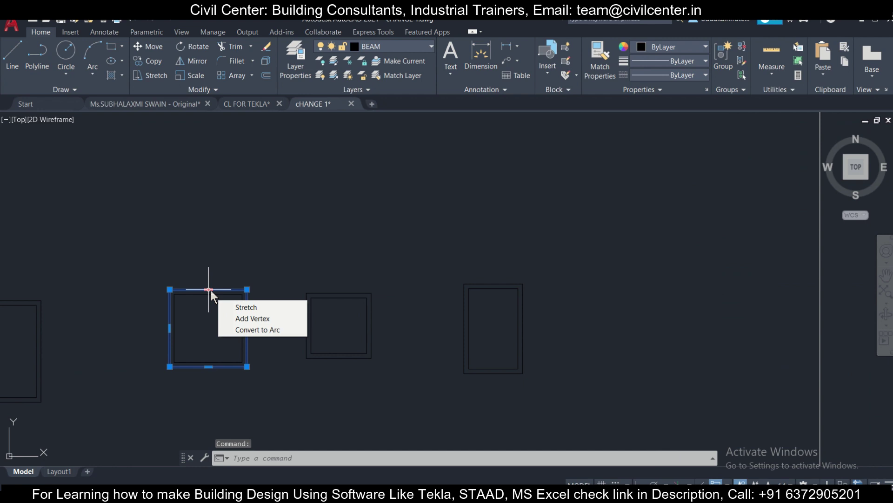
{"action": "type", "text": "LI"}
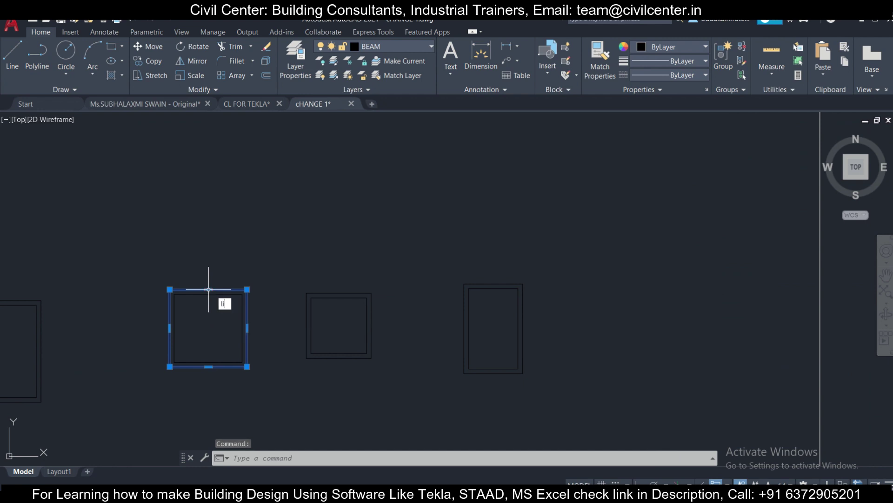
{"action": "key", "text": "Return"}
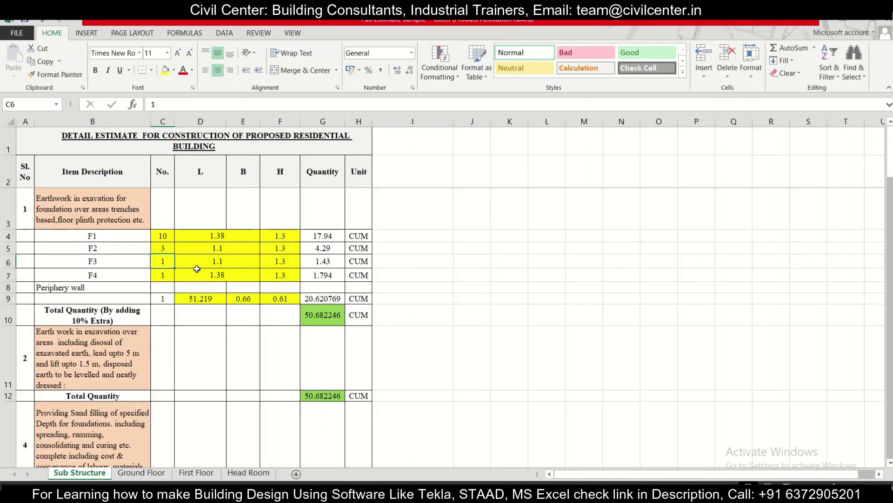
Step: Switch to Excel and set the plan area of footing F3 in the earthwork excavation item to 1.56
{"action": "left_click", "coordinate": [219, 262]}
{"action": "type", "text": "1"}
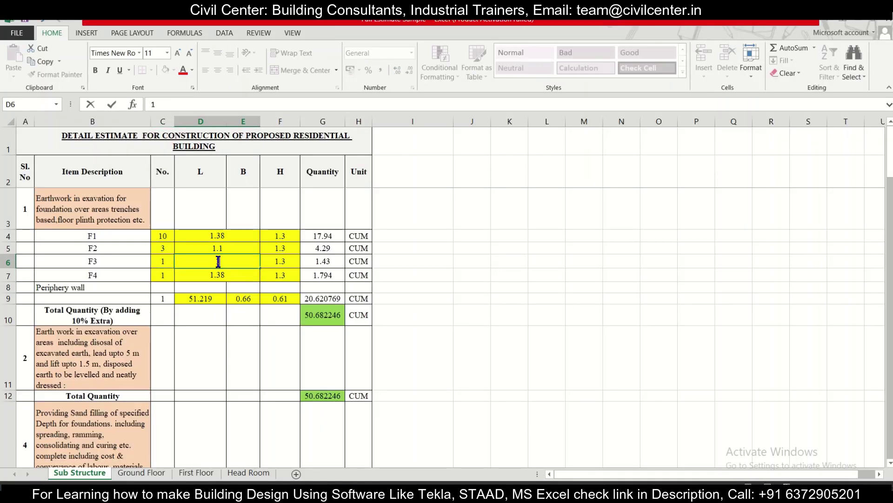
{"action": "left_click", "coordinate": [162, 261]}
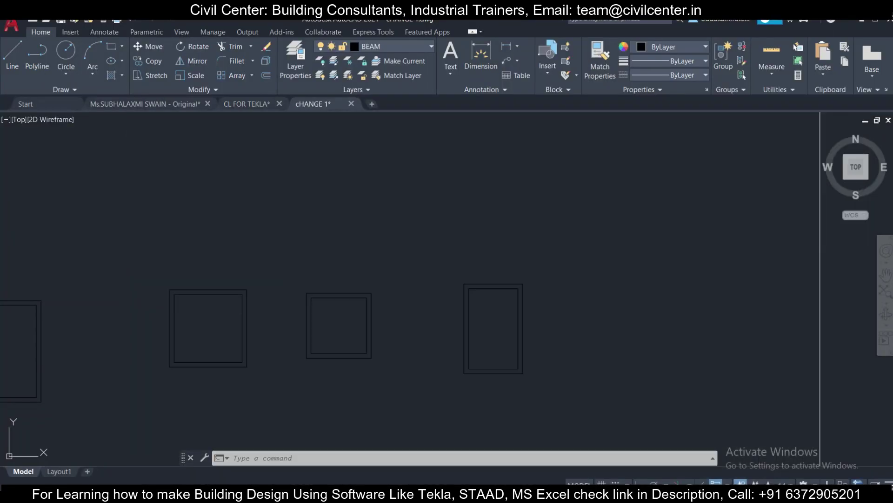
Step: Switch to AutoCAD to check the F4 footing in the layout plan, and return to the F4 count in Excel
{"action": "scroll", "coordinate": [605, 351], "scroll_direction": "up", "scroll_amount": 2}
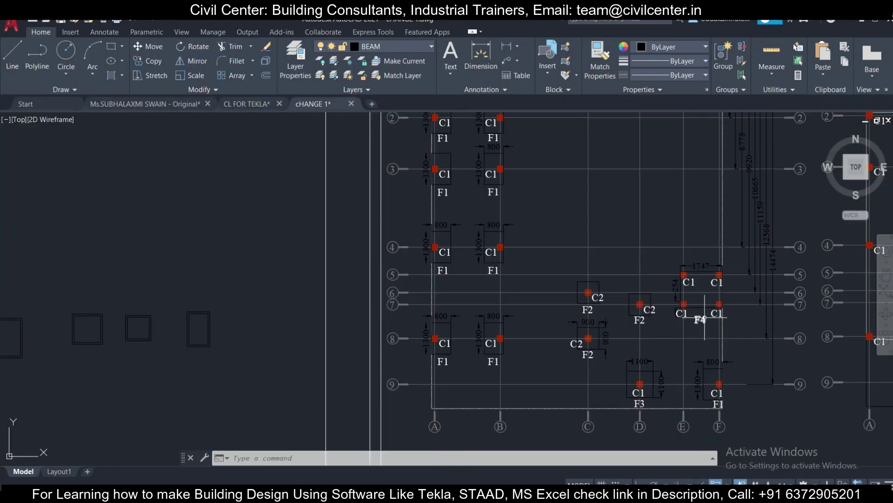
{"action": "left_click_drag", "start_coordinate": [706, 285], "coordinate": [669, 265]}
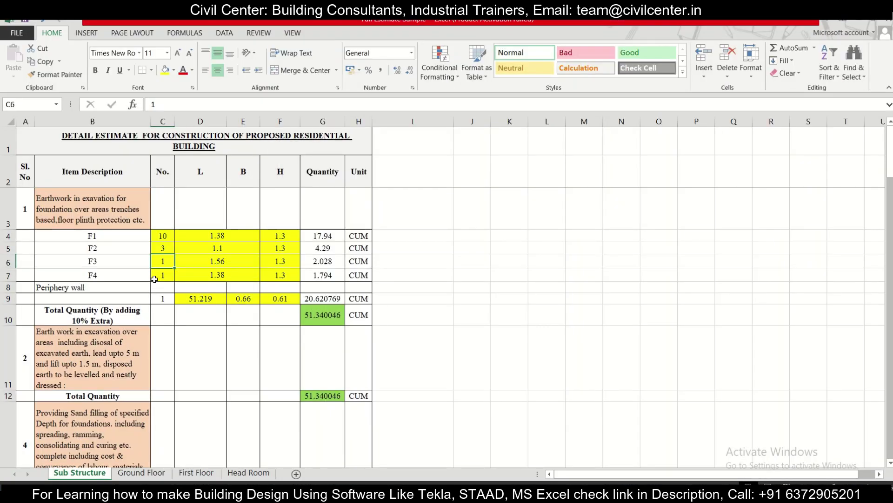
{"action": "left_click", "coordinate": [158, 278]}
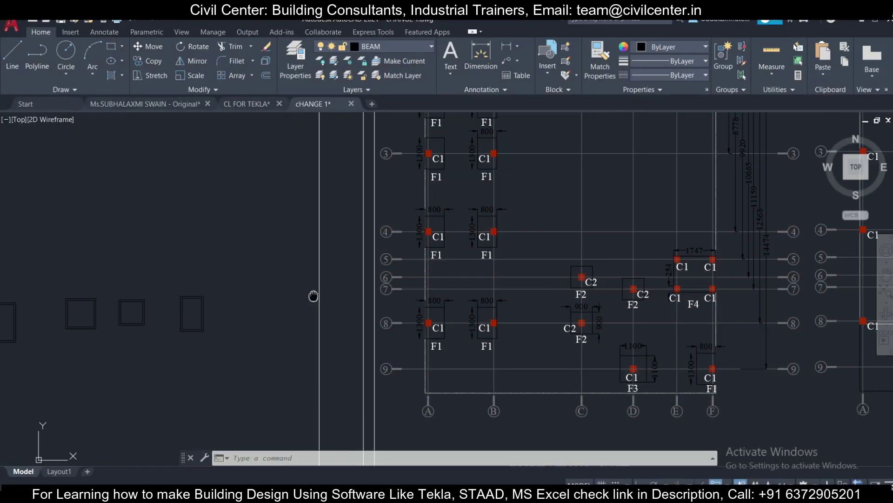
Step: List the properties of the outer offset rectangle around the F4 copy in AutoCAD to check its area
{"action": "scroll", "coordinate": [90, 299], "scroll_direction": "up", "scroll_amount": 5}
{"action": "left_click", "coordinate": [135, 310]}
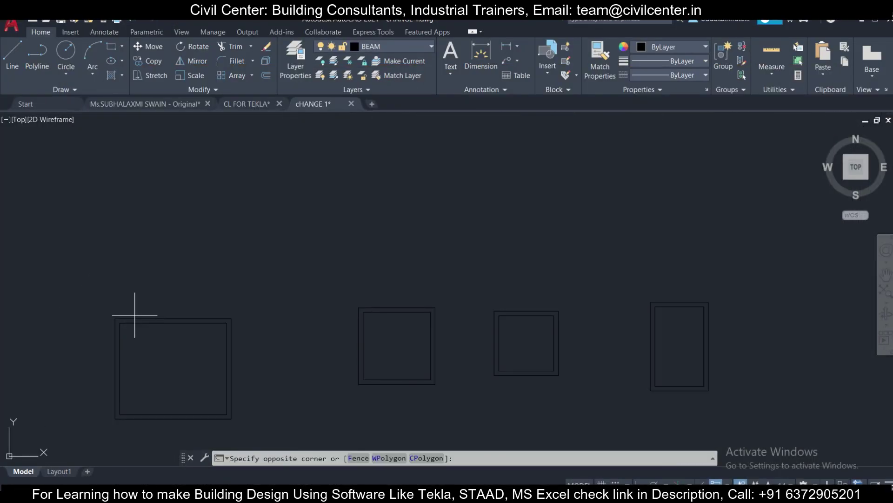
{"action": "left_click", "coordinate": [123, 318]}
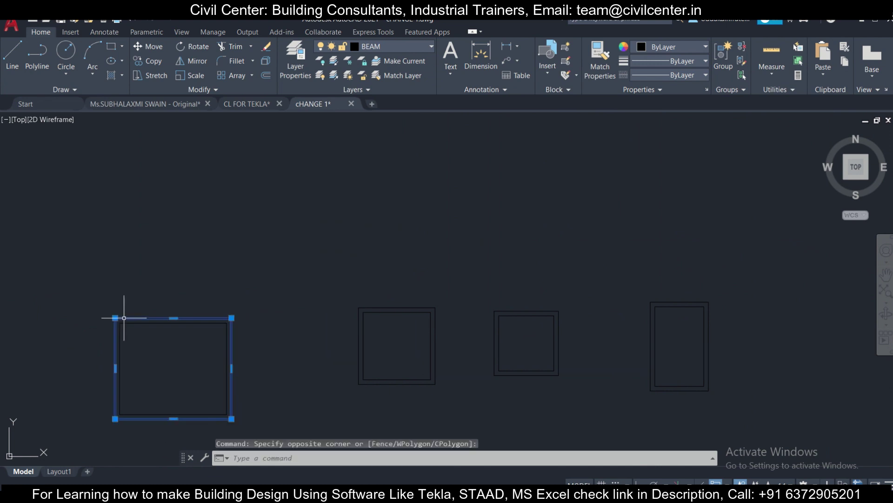
{"action": "type", "text": "li"}
{"action": "key", "text": "Return"}
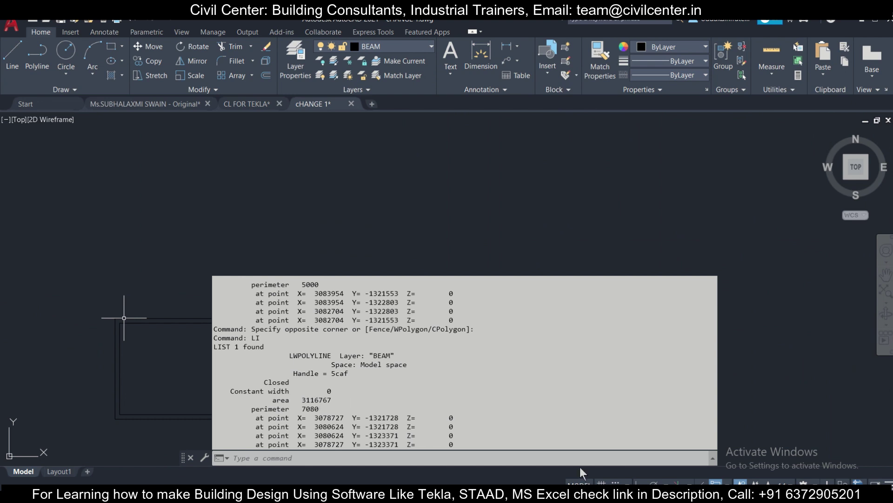
Step: Switch to Excel and set the plan area of footing F4 in the earthwork excavation item to 3.12
{"action": "key", "text": "alt+Tab"}
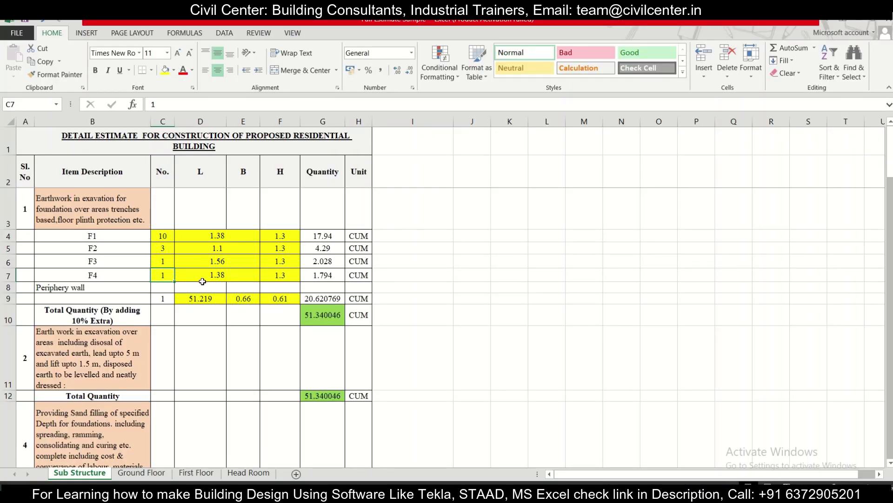
{"action": "left_click", "coordinate": [205, 279]}
{"action": "type", "text": "3.12"}
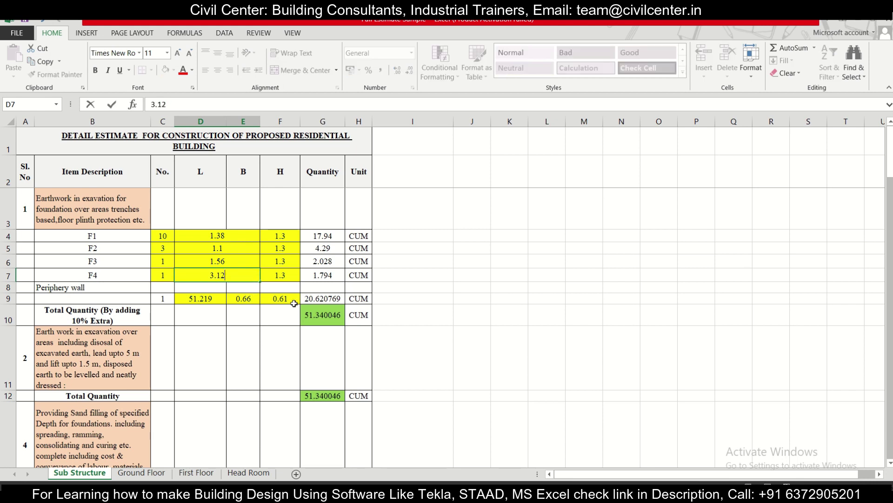
{"action": "left_click", "coordinate": [294, 303]}
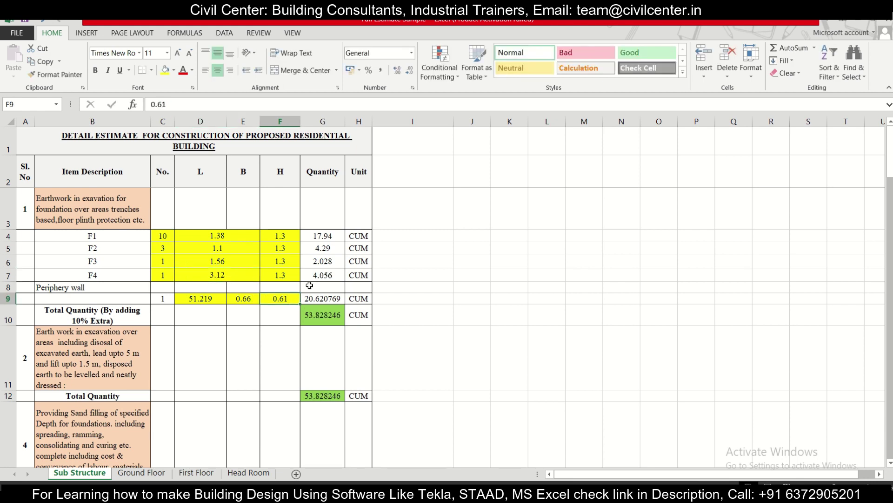
{"action": "left_click", "coordinate": [296, 270]}
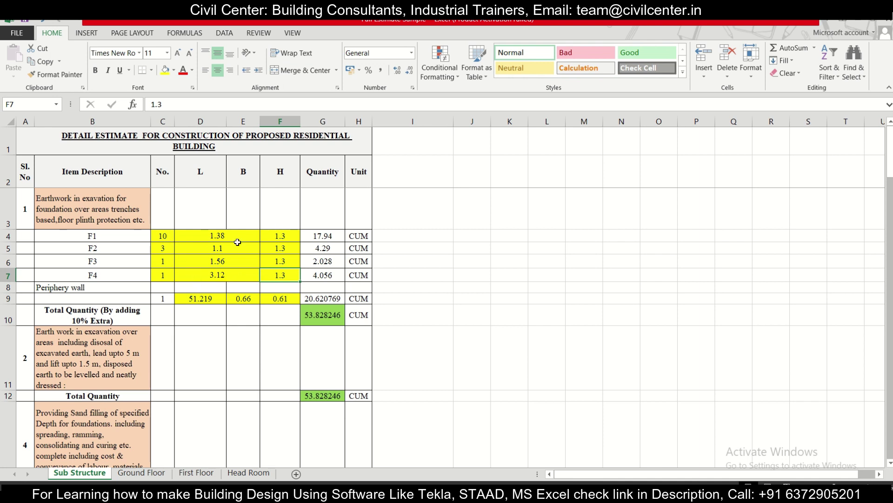
Step: Enter a SUM formula in cell I4 that totals the F1 to F4 footing counts in C4:C7
{"action": "left_click", "coordinate": [430, 238]}
{"action": "type", "text": "=s"}
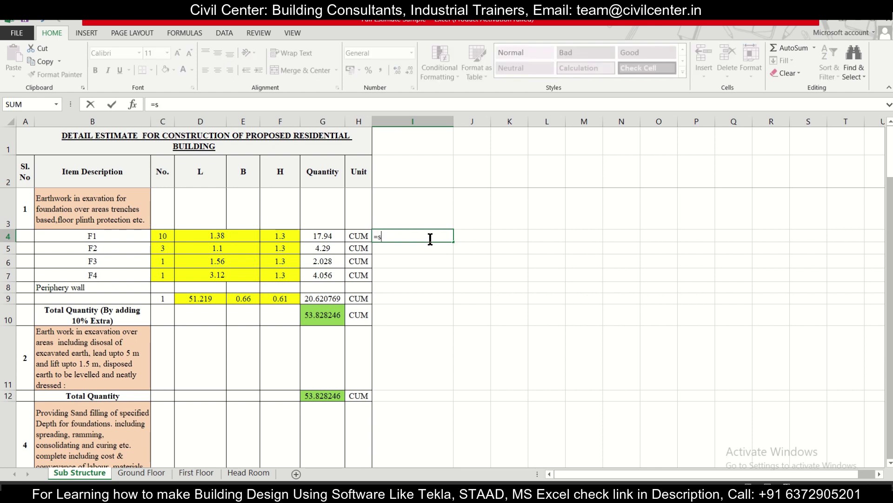
{"action": "type", "text": "um("}
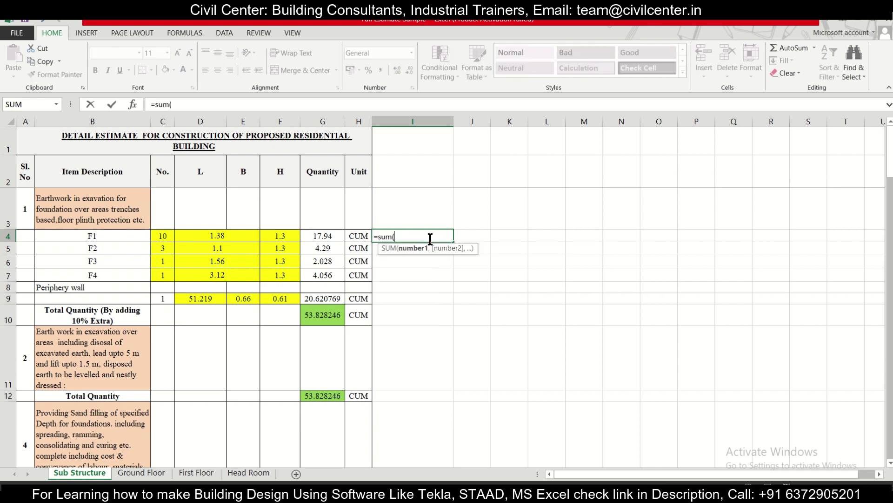
{"action": "left_click_drag", "start_coordinate": [162, 239], "coordinate": [160, 274]}
{"action": "key", "text": "Return"}
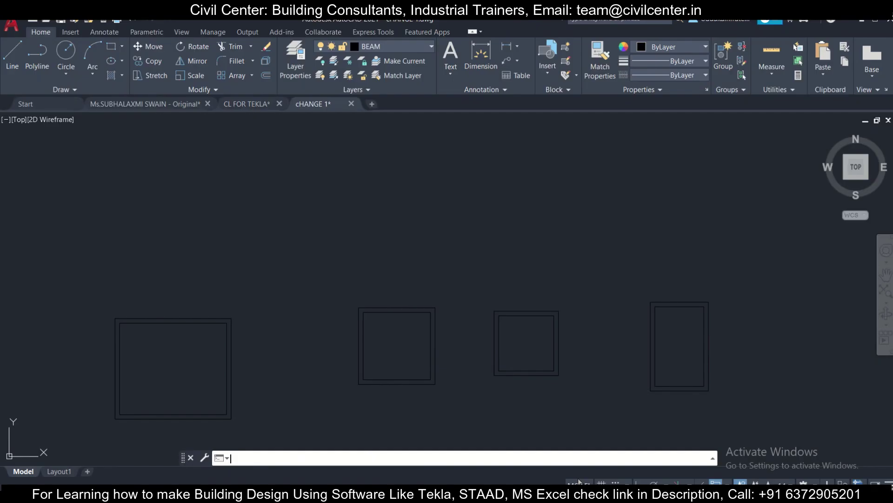
Step: Check the number of footings in AutoCAD's foundation layout against the summed count, and return to the Excel estimate
{"action": "scroll", "coordinate": [573, 266], "scroll_direction": "down", "scroll_amount": 3}
{"action": "scroll", "coordinate": [572, 267], "scroll_direction": "up", "scroll_amount": 5}
{"action": "scroll", "coordinate": [572, 267], "scroll_direction": "up", "scroll_amount": 4}
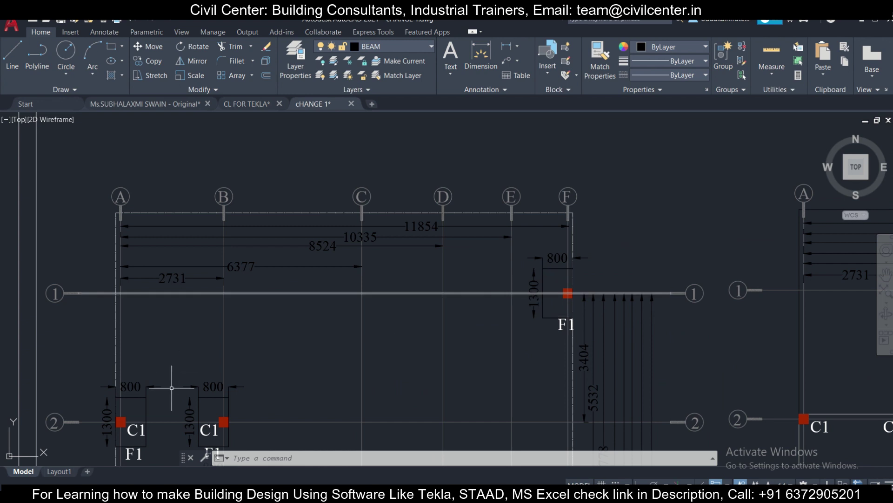
{"action": "scroll", "coordinate": [223, 326], "scroll_direction": "down", "scroll_amount": 2}
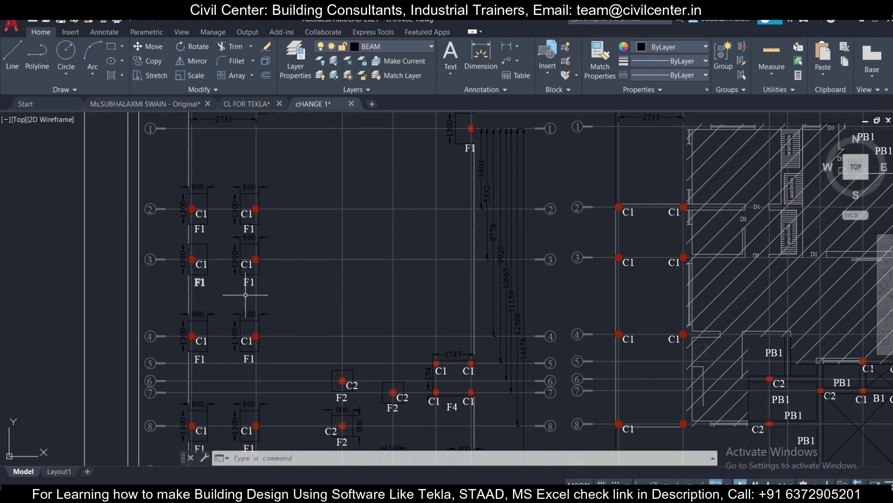
{"action": "middle_click", "coordinate": [249, 356]}
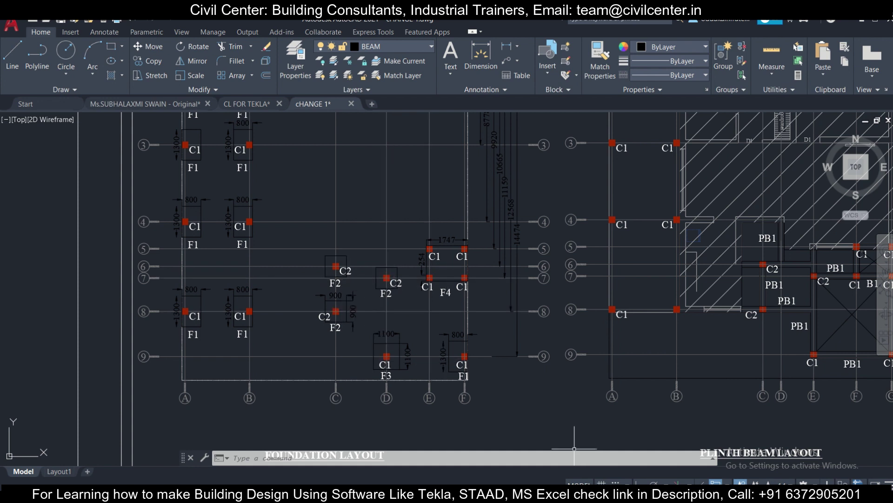
{"action": "key", "text": "alt+Tab"}
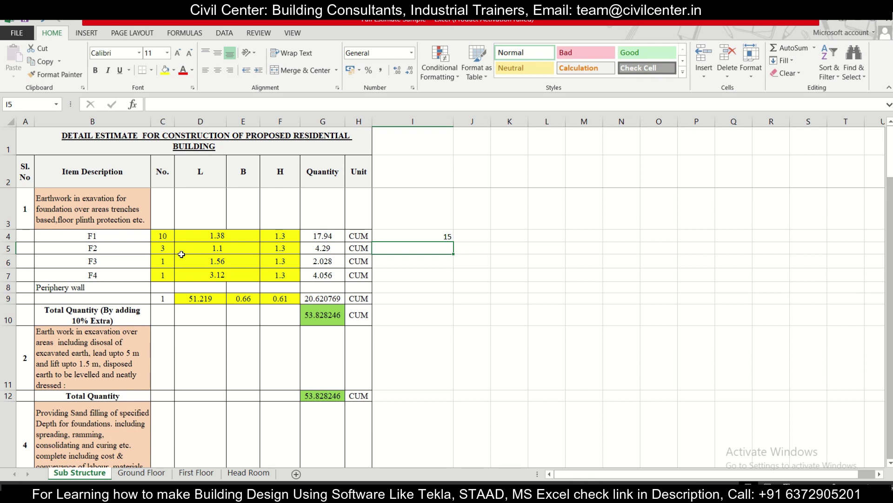